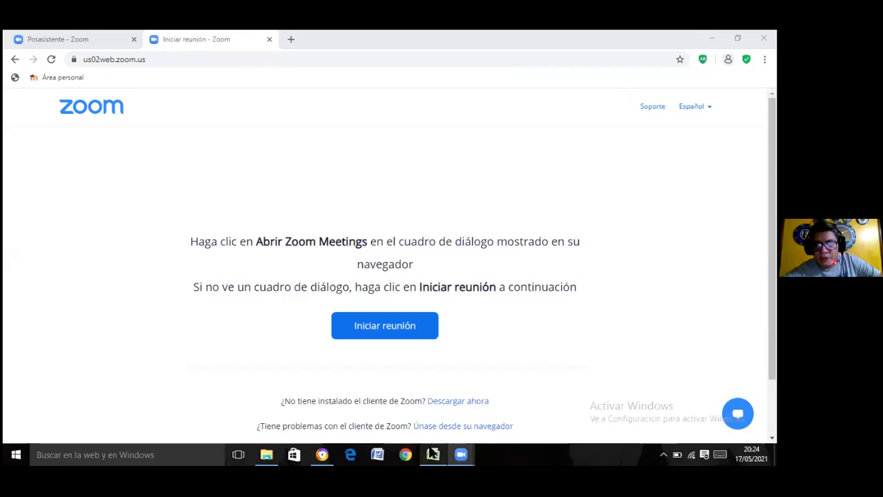
Switch from the Zoom meeting to the Excel workbook showing the MONTO pivot table.
mouse_move(432, 454)
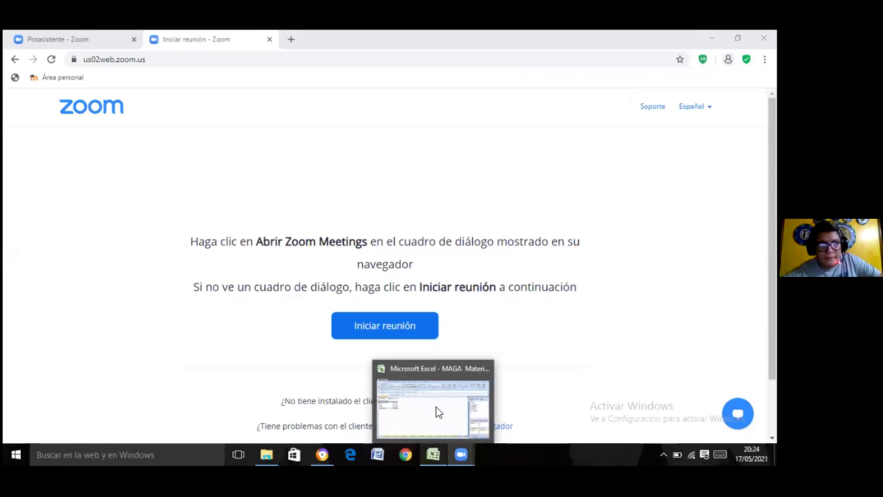
left_click(436, 405)
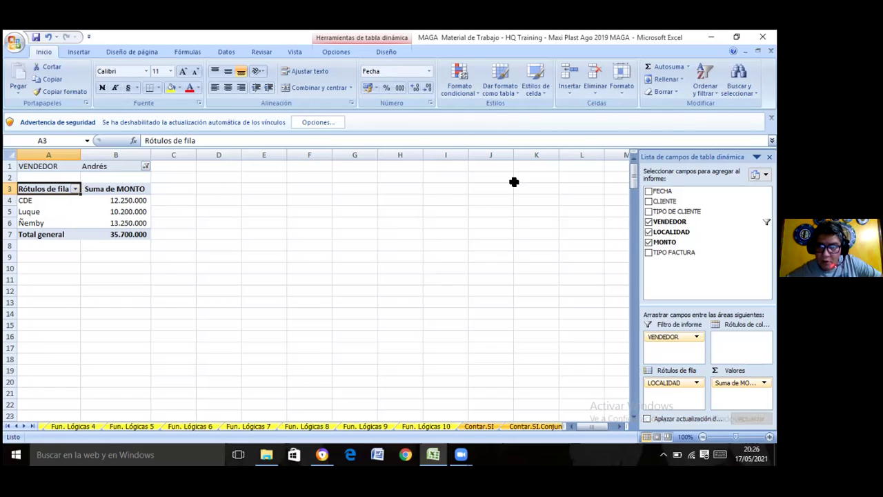
Filter VENDEDOR to two sellers, so six localities appear totalling 72.100.000.
left_click(145, 166)
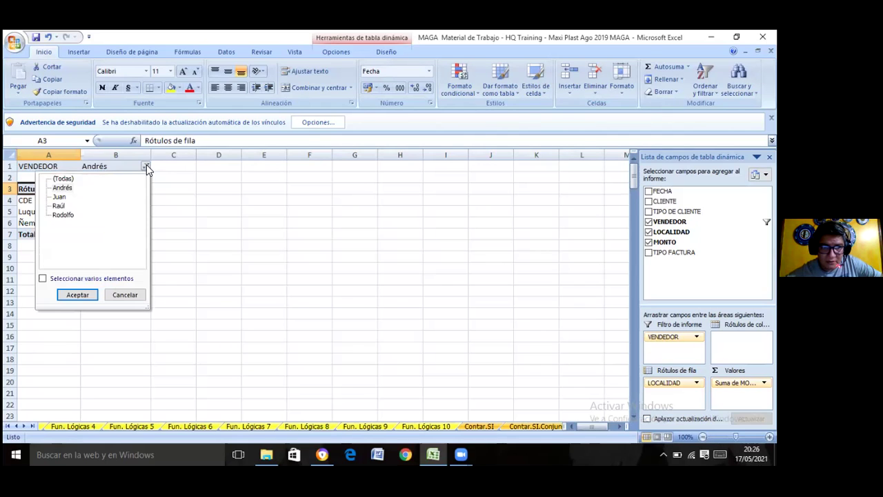
left_click(43, 278)
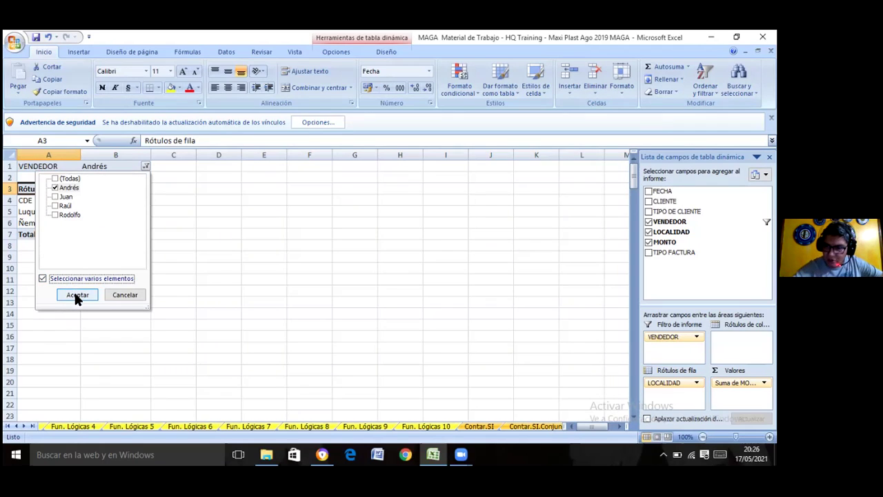
left_click(55, 216)
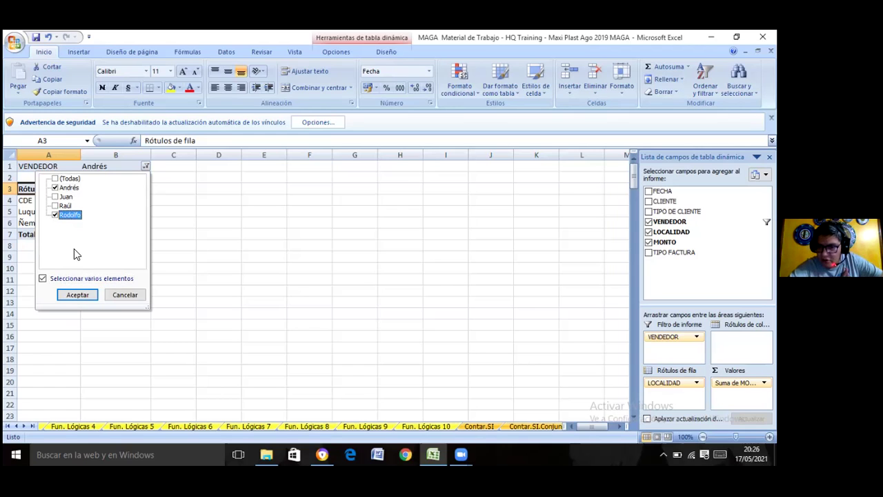
left_click(77, 295)
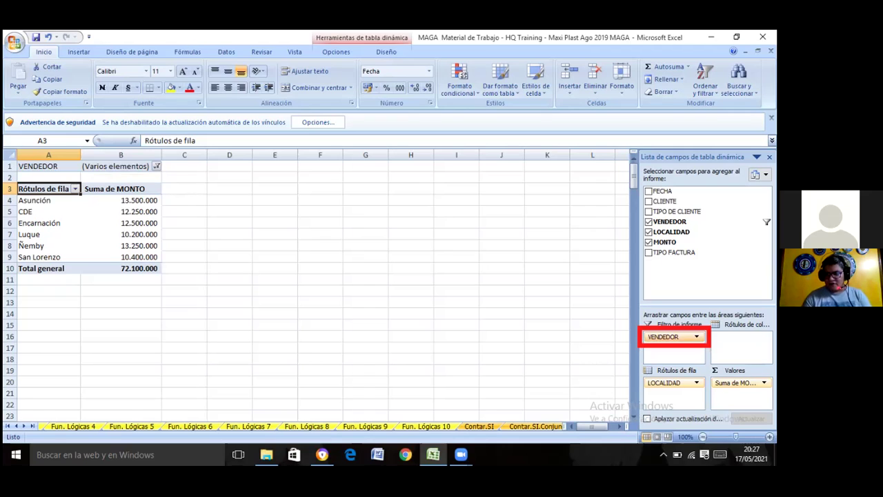
Move VENDEDOR from the report filter into the row labels beneath each locality.
left_click(697, 337)
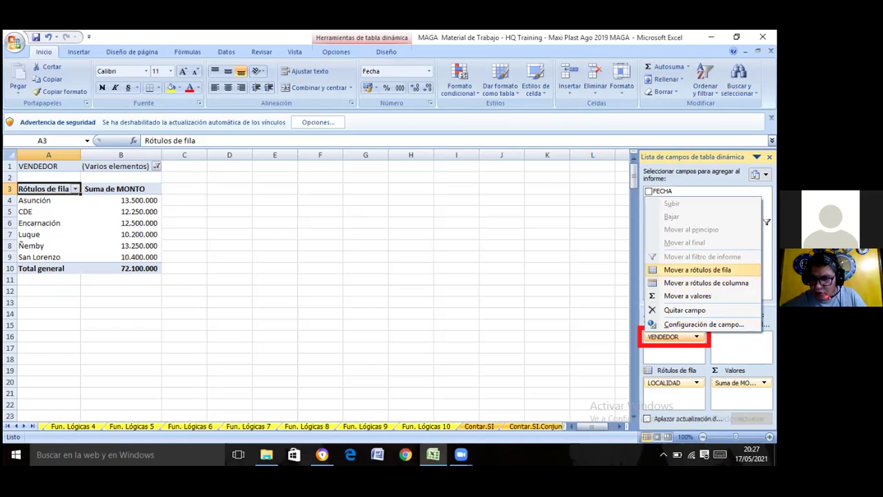
left_click(696, 270)
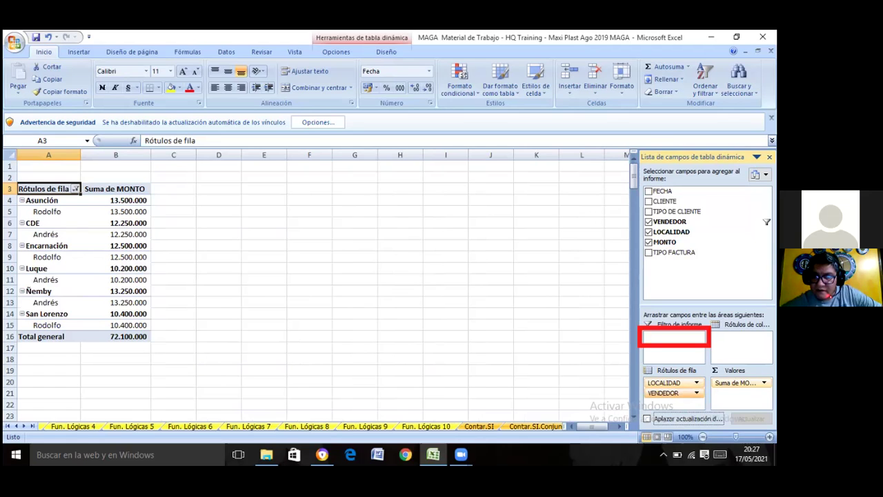
Move VENDEDOR to column labels, giving seller columns of 35.700.000 and 36.400.000.
left_click(696, 392)
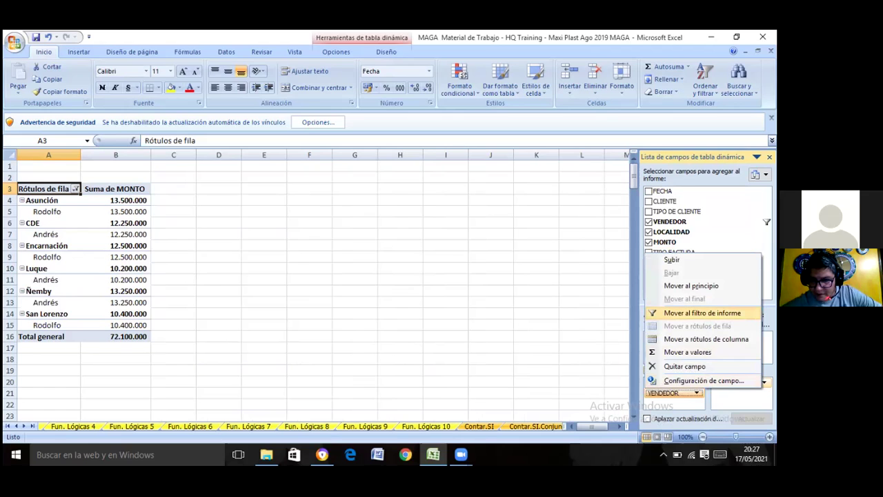
left_click(705, 339)
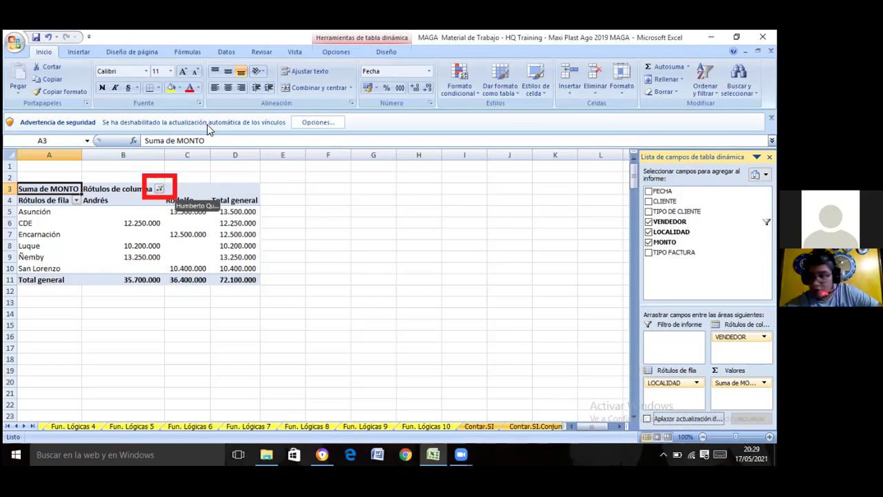
left_click(159, 189)
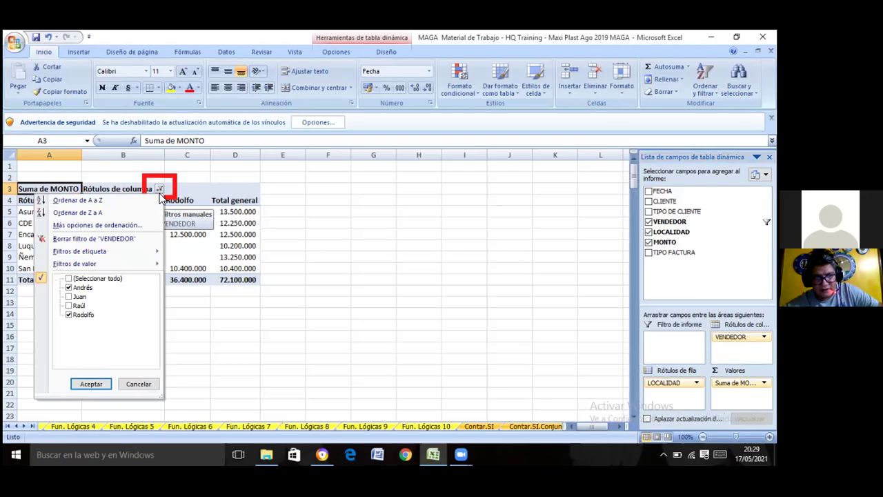
mouse_move(80, 265)
left_click(69, 279)
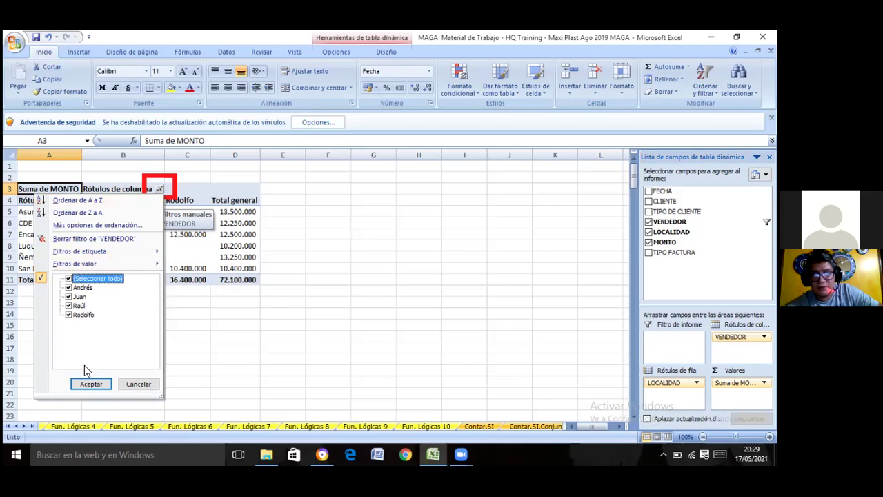
left_click(85, 384)
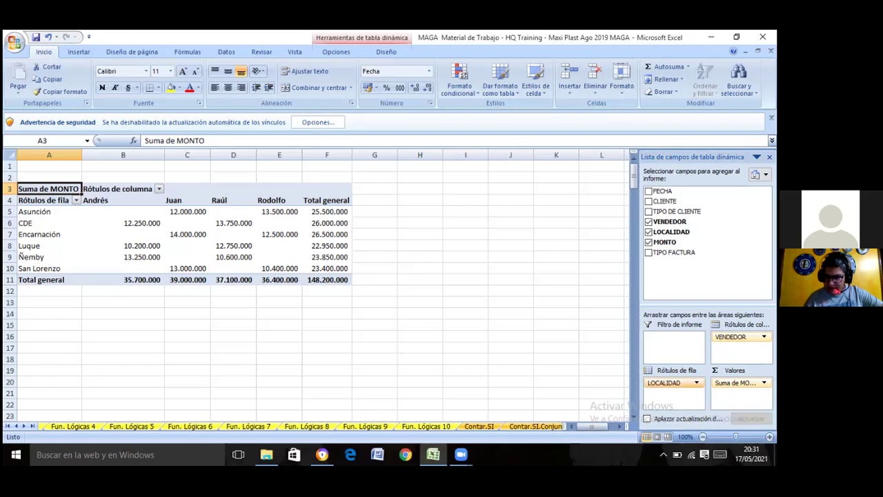
Remove the LOCALIDAD field from the pivot, leaving one MONTO row across sellers.
left_click(695, 382)
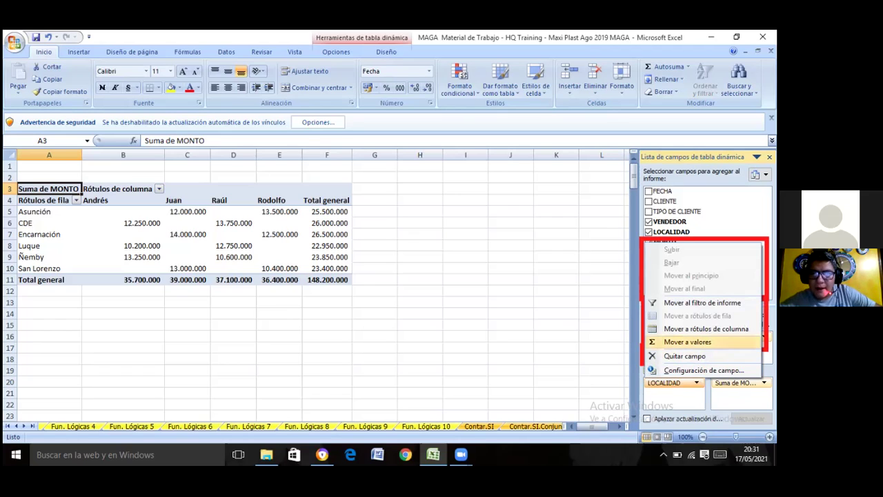
left_click(683, 356)
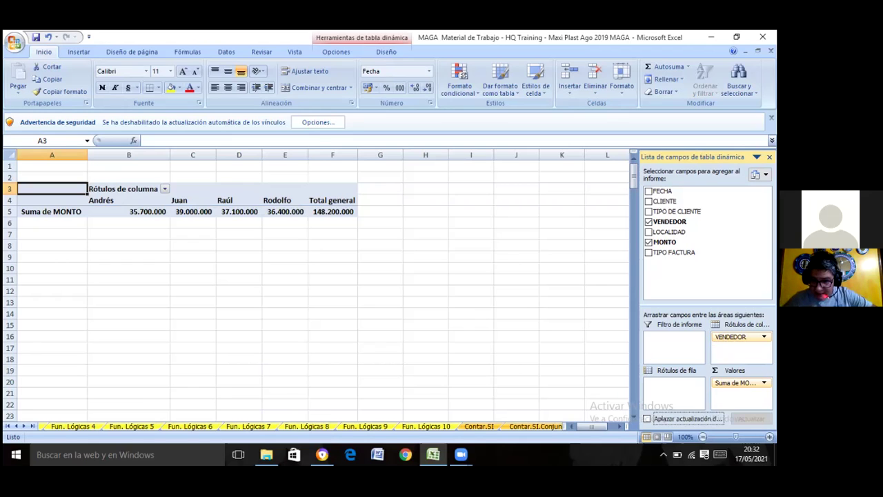
Add LOCALIDAD back as row labels and remove MONTO from the values.
left_click(648, 232)
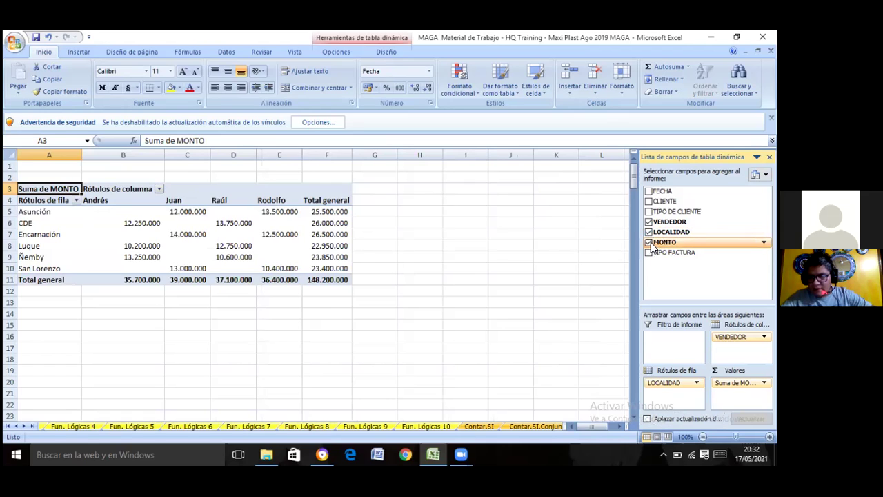
left_click(648, 243)
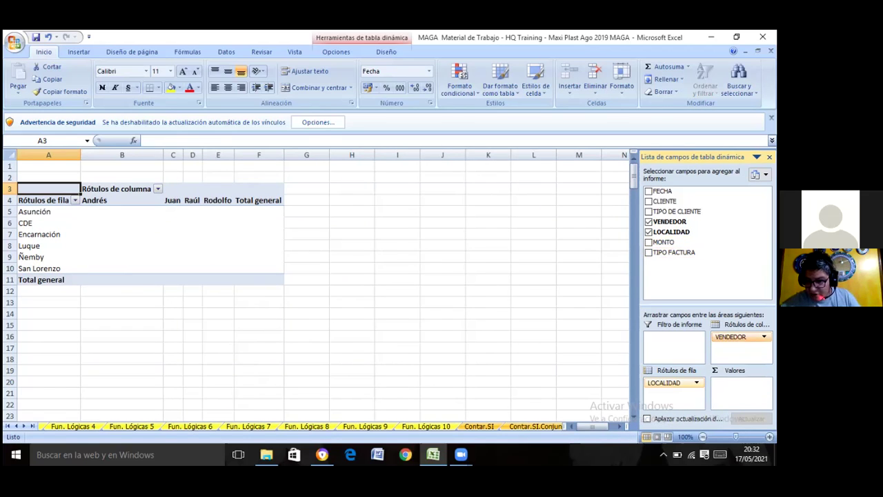
Move VENDEDOR into values to count sellers per locality, totalling 57.
left_click(763, 337)
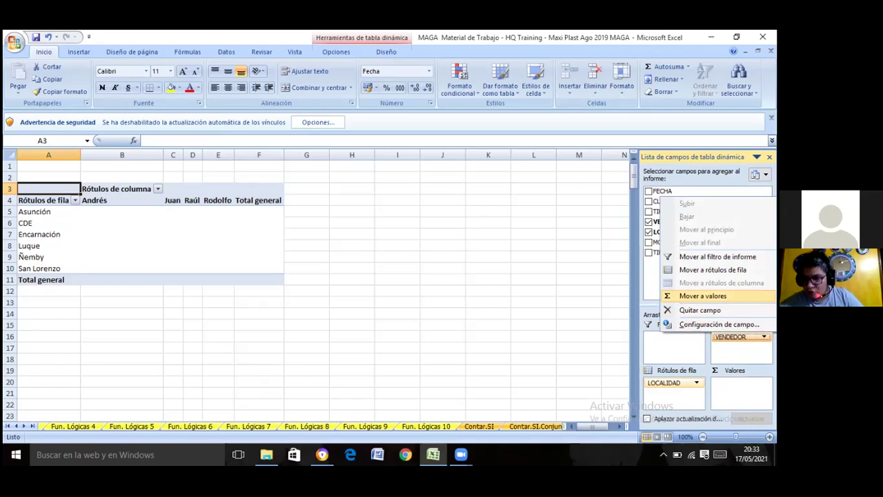
left_click(703, 295)
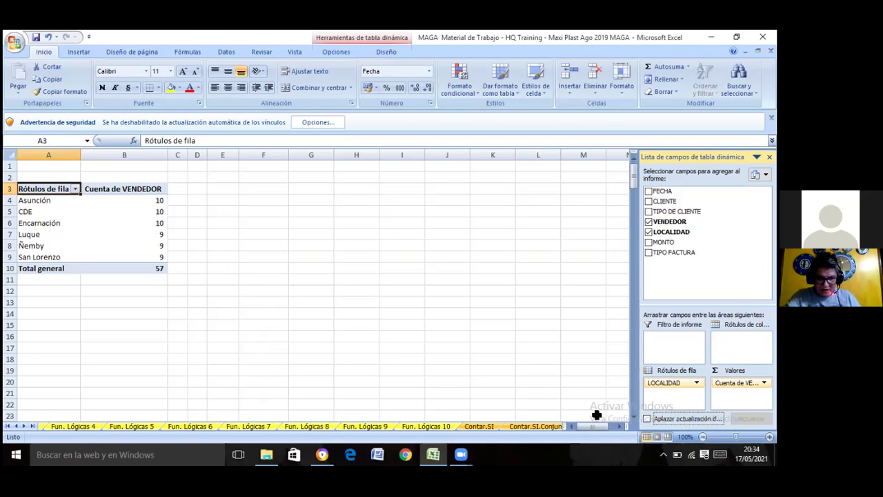
On the TabDin1 sheet, select seller entries D11:D67 to confirm the count of 57.
left_click(558, 370)
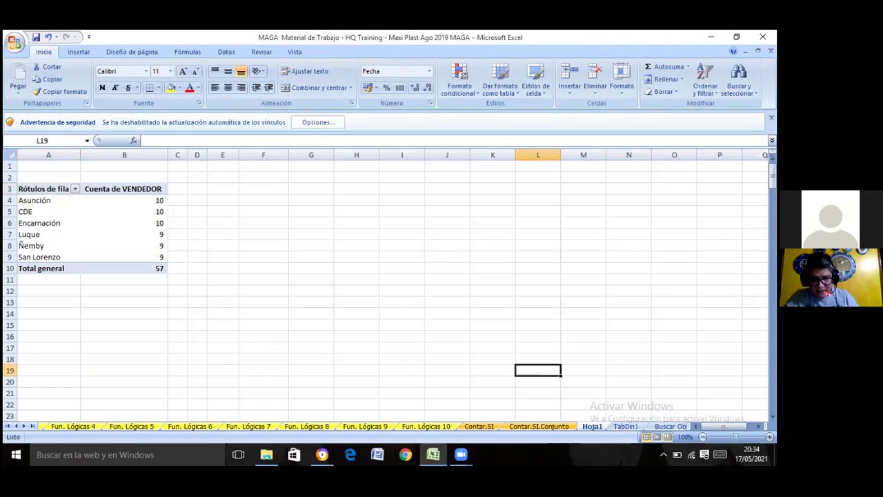
left_click(627, 426)
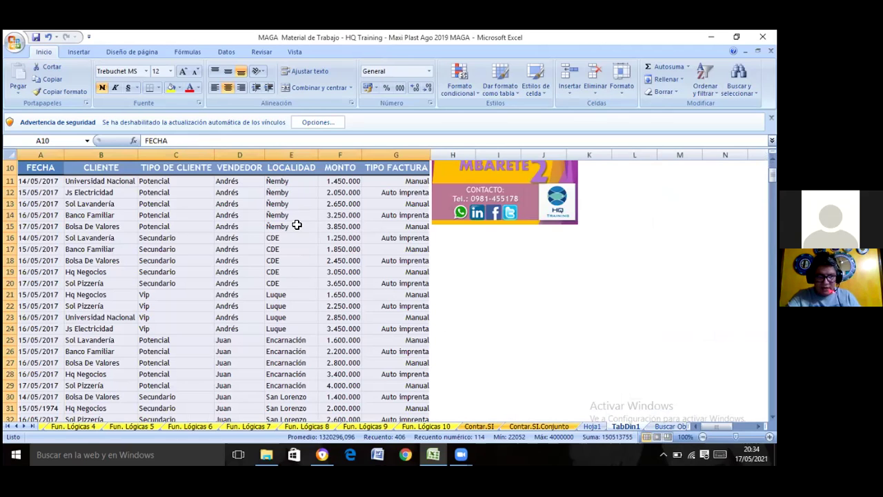
left_click(241, 181)
mouse_move(241, 200)
left_mouse_down()
mouse_move(237, 453)
mouse_move(242, 394)
left_mouse_up()
left_click_drag(242, 393, 243, 393)
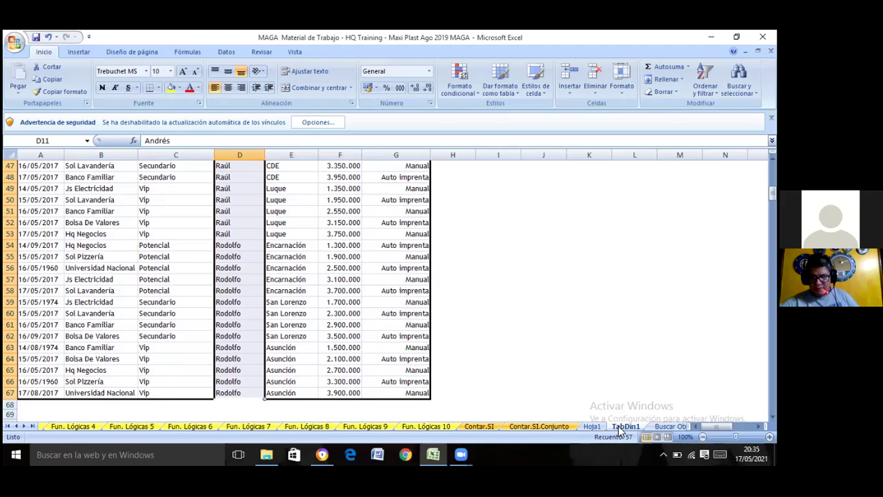
Return to the Hoja1 pivot, show its field list, and start dragging VENDEDOR.
left_click(592, 426)
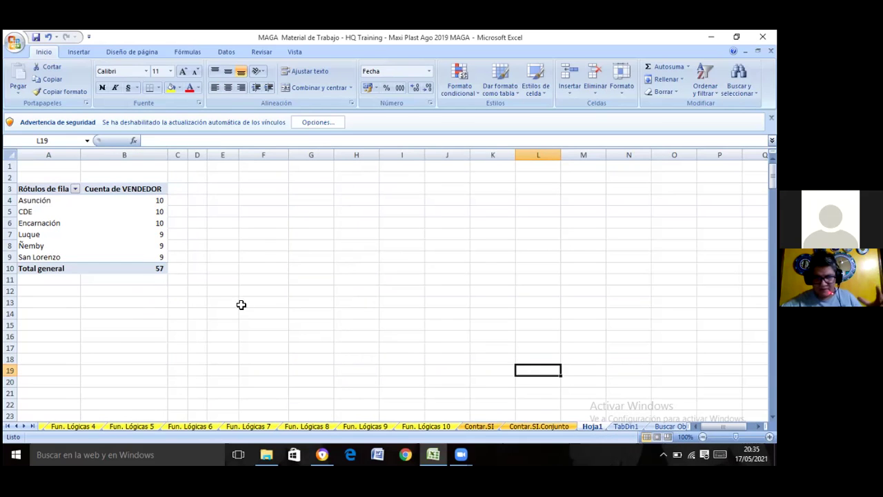
left_click(131, 254)
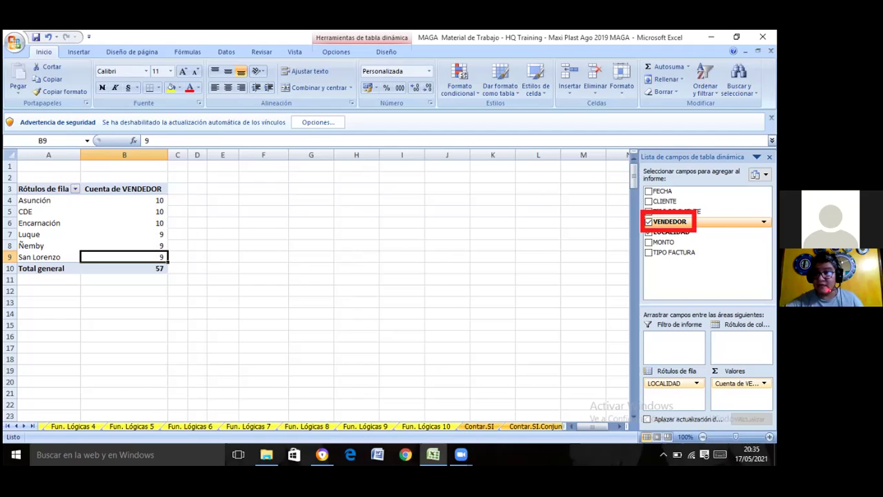
left_click_drag(672, 221, 619, 239)
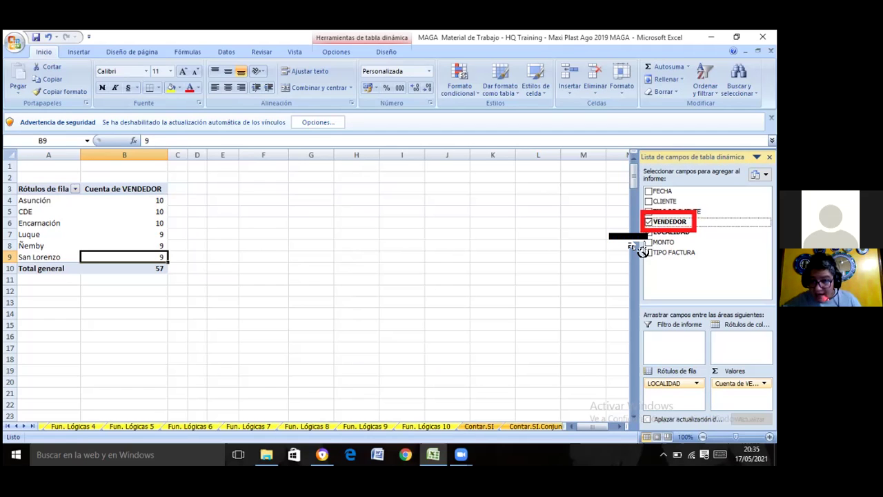
left_click_drag(618, 239, 654, 227)
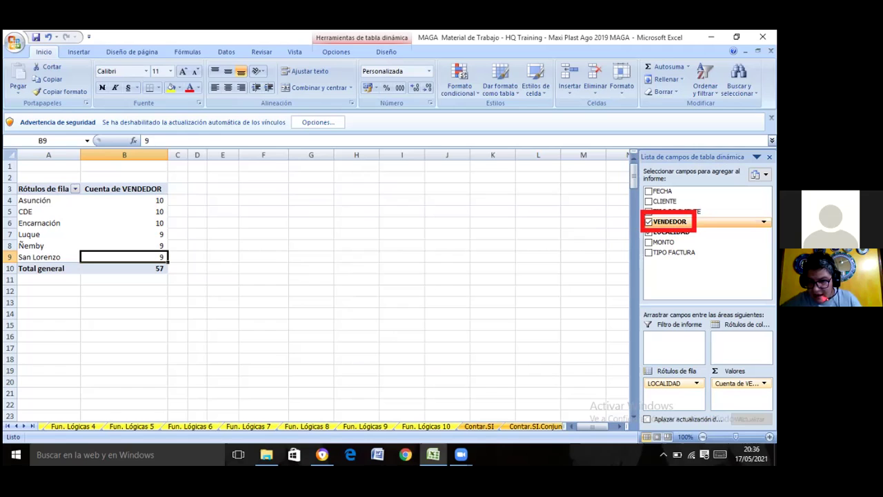
left_click_drag(709, 320, 774, 366)
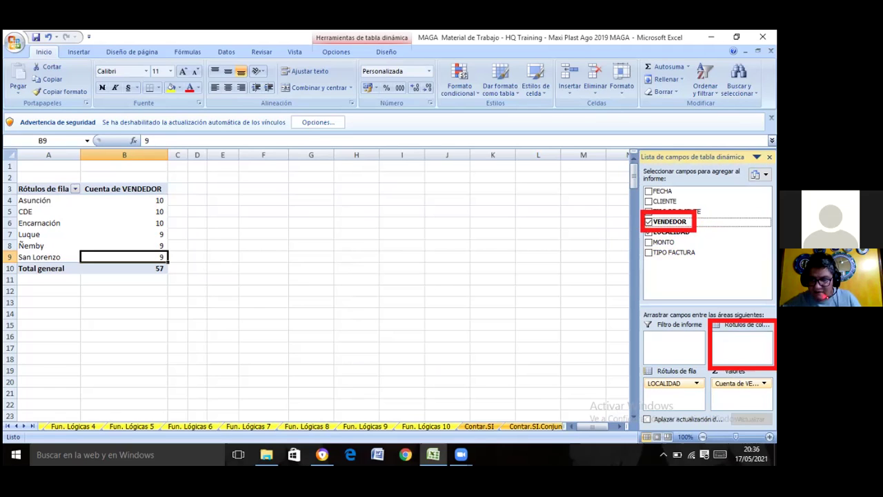
Place VENDEDOR in Column Labels, splitting counts into 14, 15, 14 and 14 per seller.
left_click_drag(669, 221, 742, 341)
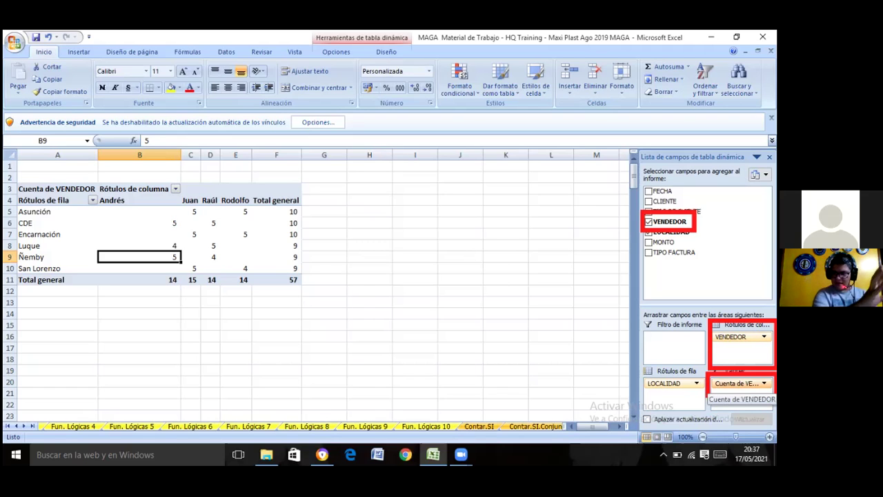
Drag the Cuenta de VENDEDOR field out of the Values area onto the sheet to remove it.
left_click_drag(740, 383, 594, 392)
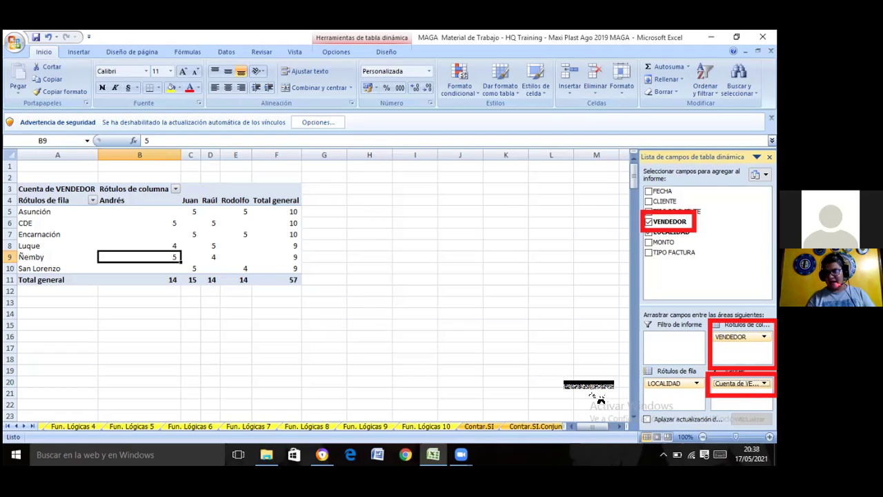
left_click_drag(593, 392, 518, 391)
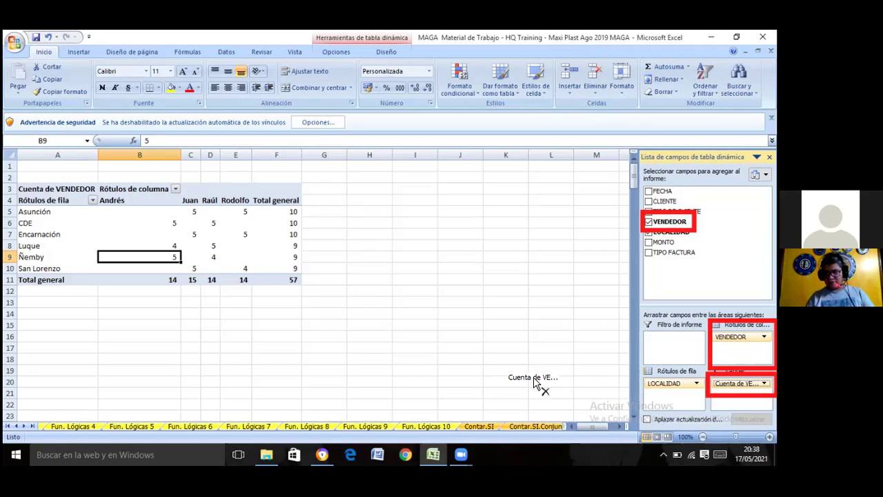
mouse_move(519, 391)
left_mouse_down()
mouse_move(571, 362)
mouse_move(558, 357)
left_mouse_up()
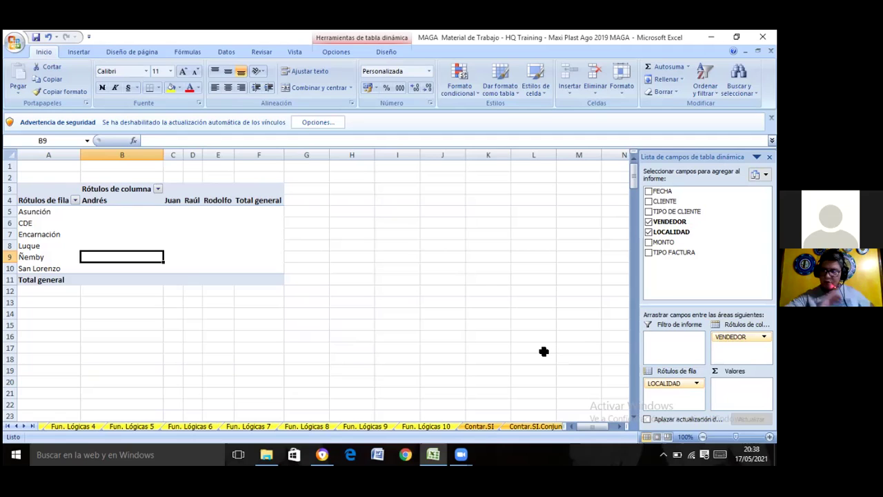
Check MONTO in the field list to add Suma de MONTO, totalling 148.200.000.
left_click(648, 242)
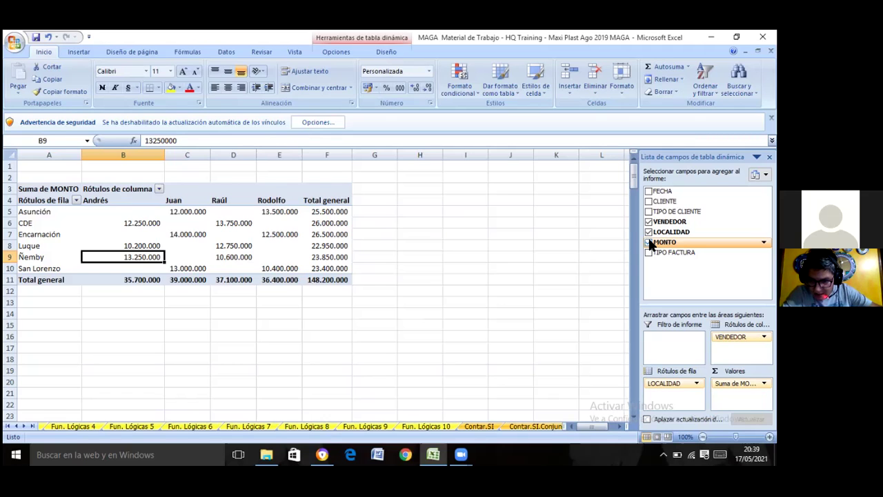
left_click(649, 242)
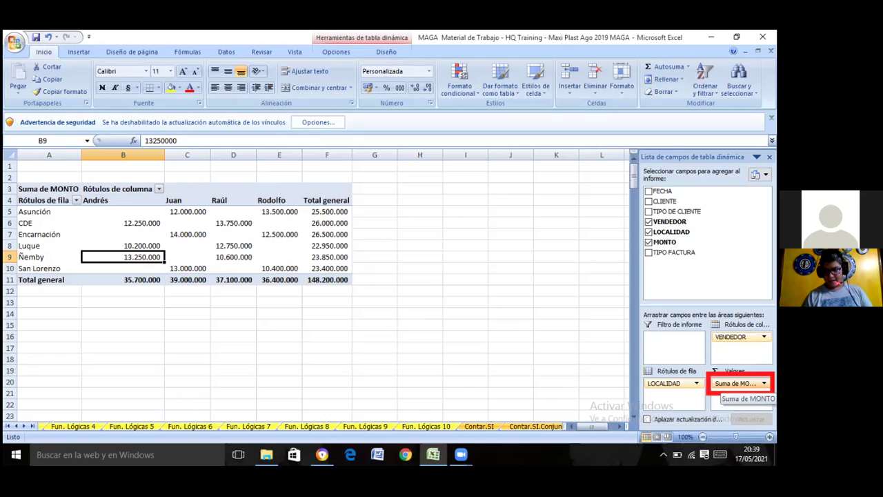
Open Configuración de campo de valor from the Suma de MONTO dropdown in Values.
left_click(739, 383)
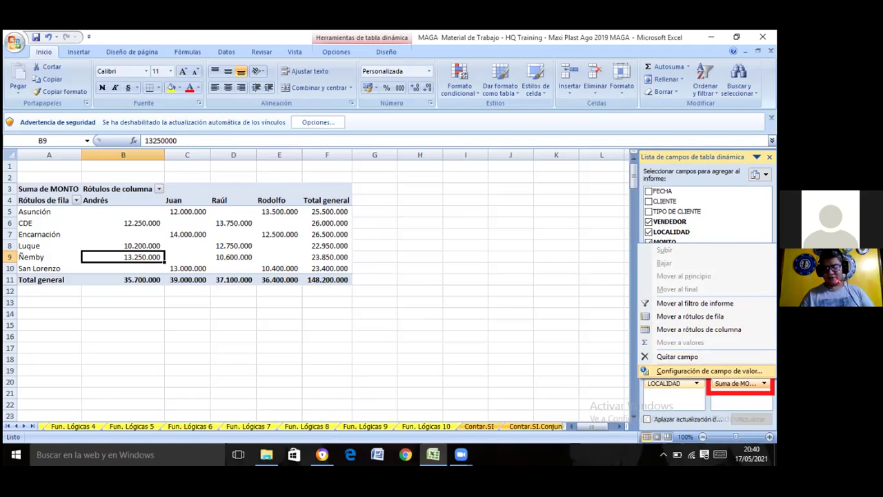
left_click(710, 370)
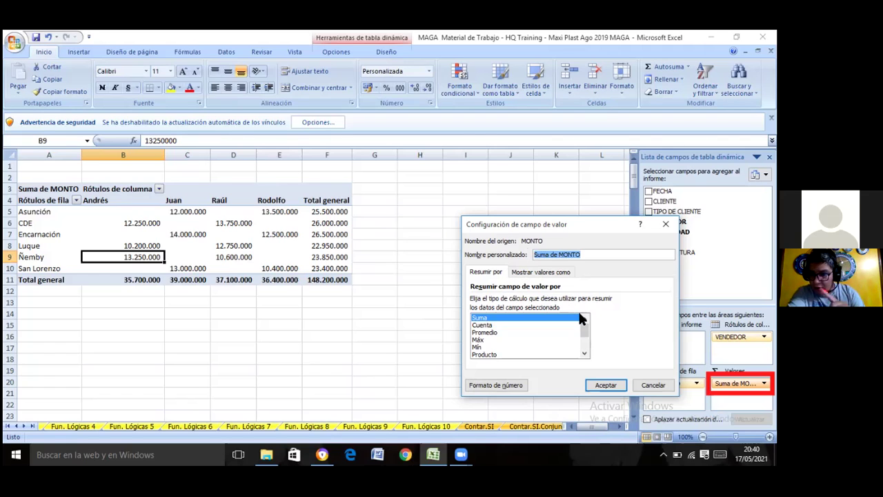
Change the MONTO summary from Suma to Promedio, giving an overall average of 2.600.000.
left_click(586, 355)
left_click(585, 354)
left_click(585, 355)
left_click(586, 355)
left_click(586, 355)
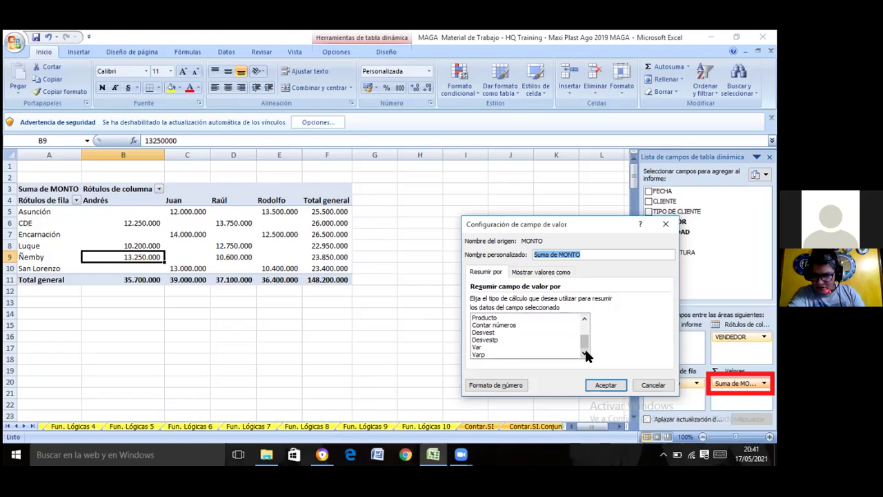
left_click(585, 318)
left_click(584, 319)
left_click(584, 320)
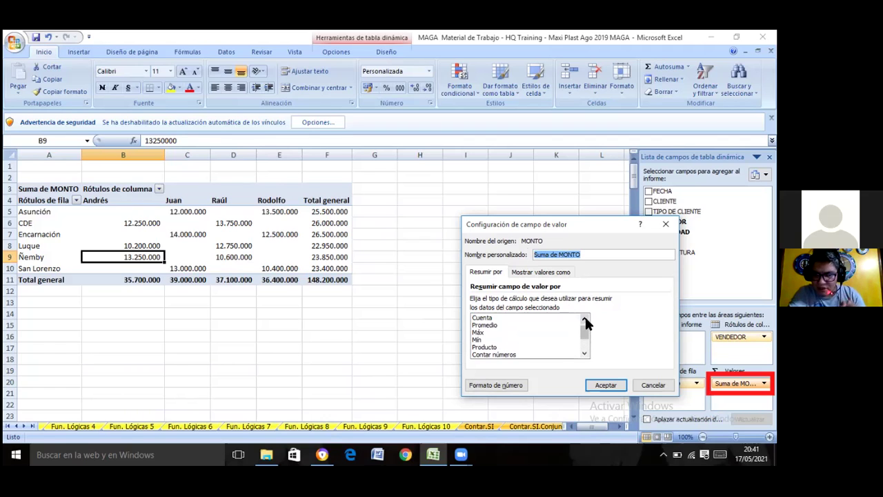
left_click(585, 320)
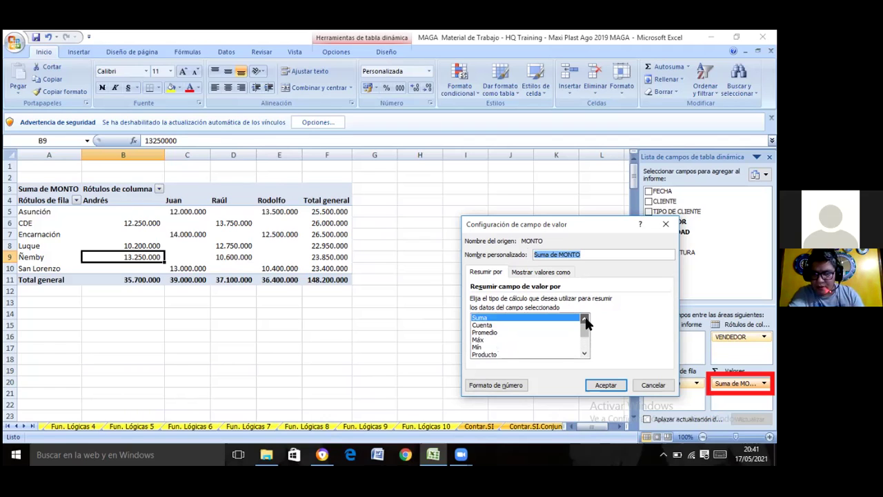
left_click(493, 332)
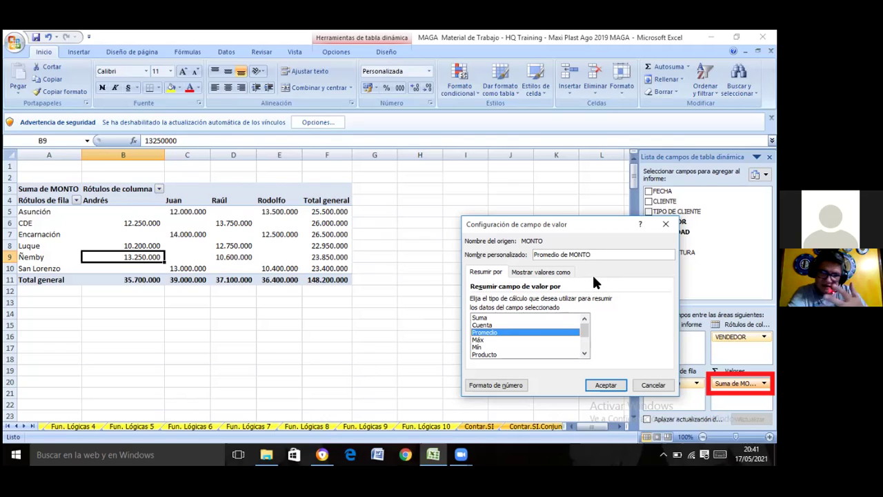
left_click(604, 386)
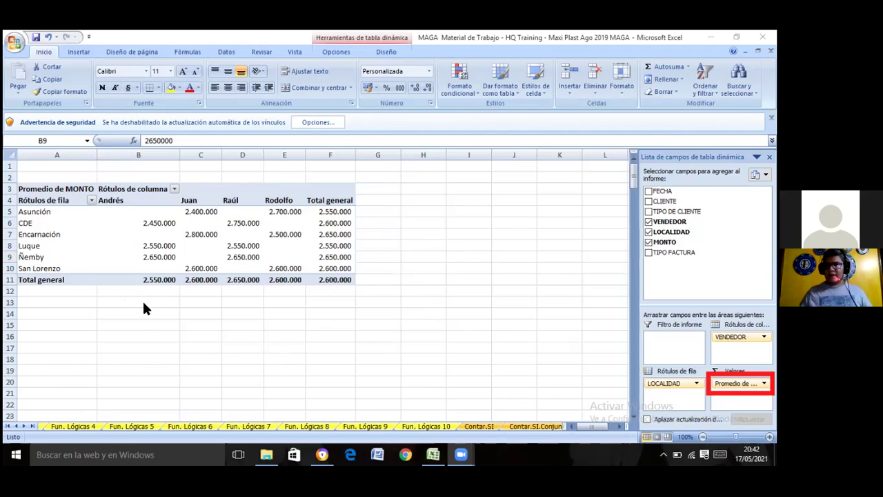
Bring the Excel workbook with the average-MONTO pivot back to the front.
key("alt+Tab")
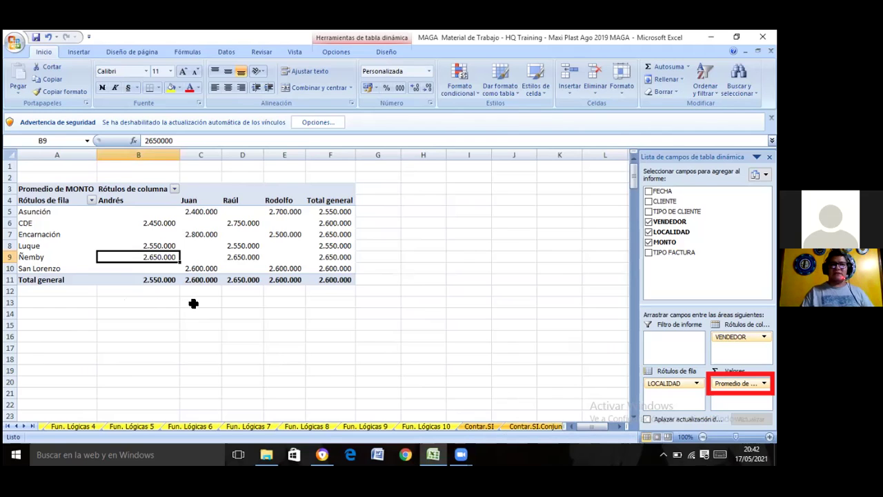
Select empty cell C13 below the pivot so the field list closes.
left_click(197, 302)
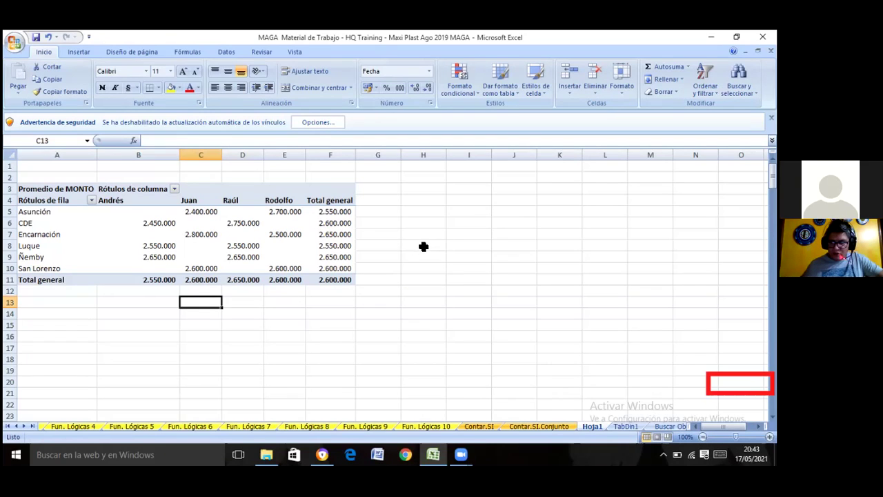
Enter the formula =12000000/5 in C13 and reselect it to inspect the formula.
type("12000")
key("BackSpace")
key("BackSpace")
key("BackSpace")
key("BackSpace")
key("BackSpace")
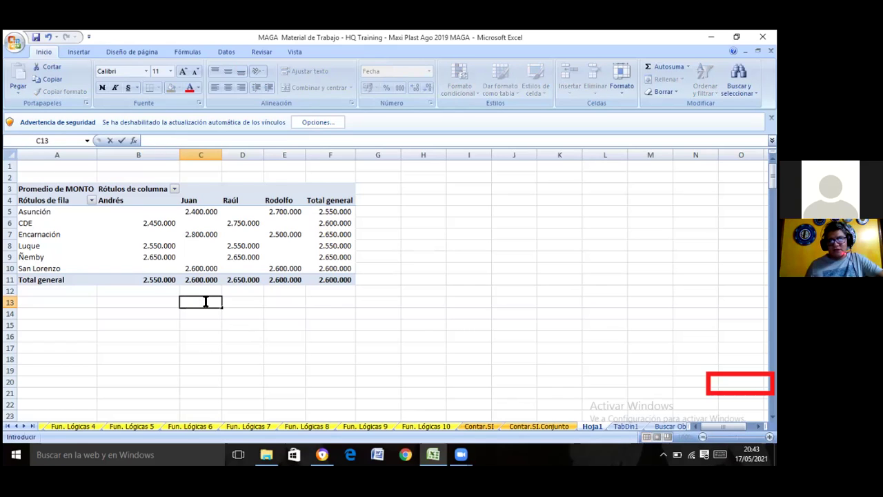
type("+12000")
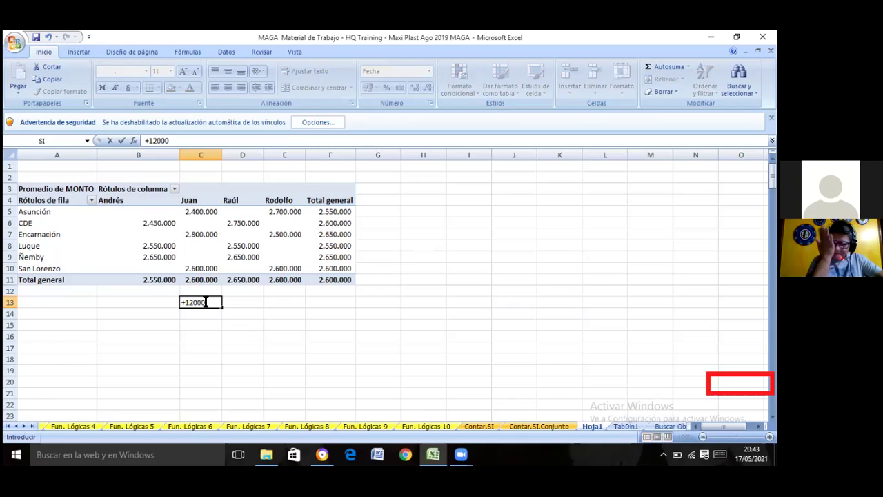
type("000/5")
key("Return")
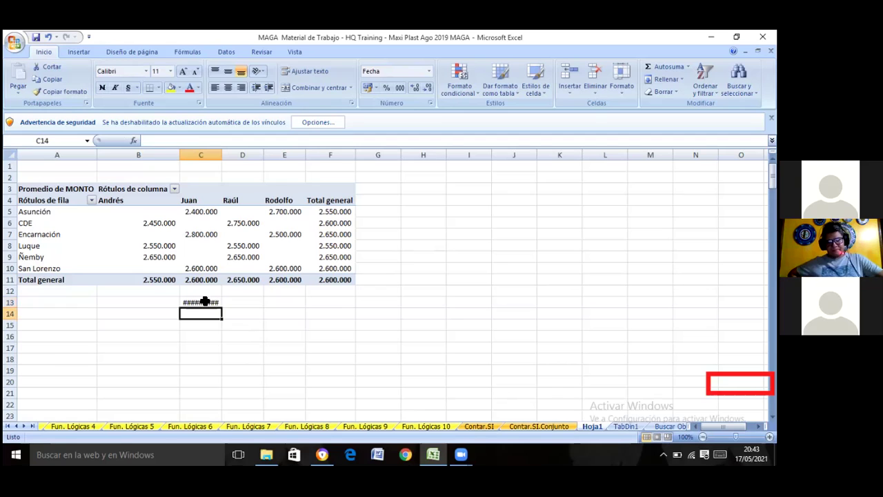
left_click(211, 301)
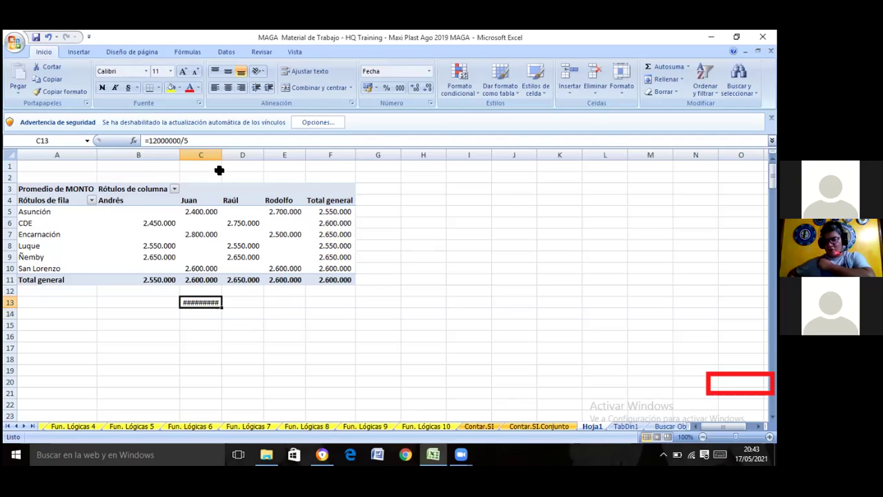
Format C13 as General with thousands separators and no decimals, showing 2.400.000.
left_click_drag(220, 156, 229, 156)
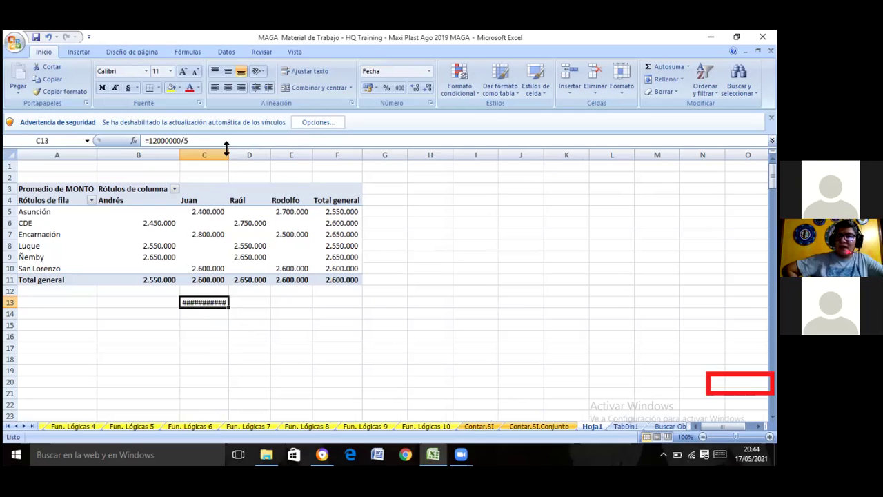
left_click(428, 72)
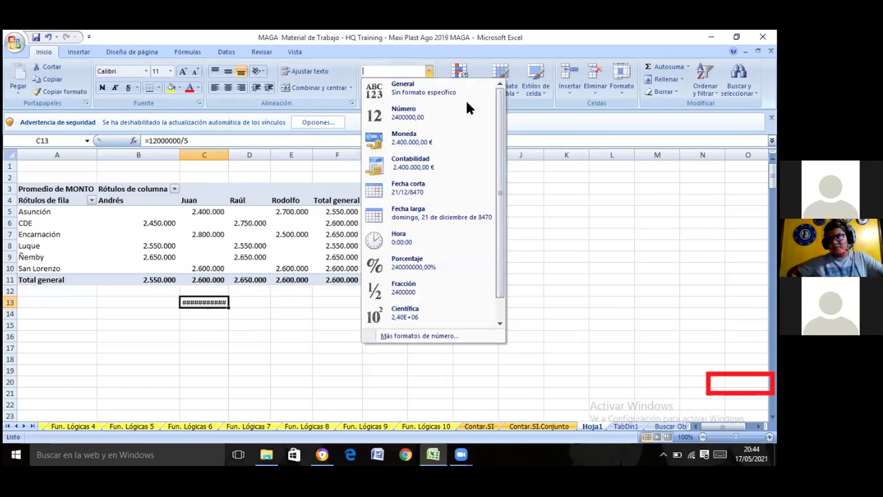
left_click(523, 208)
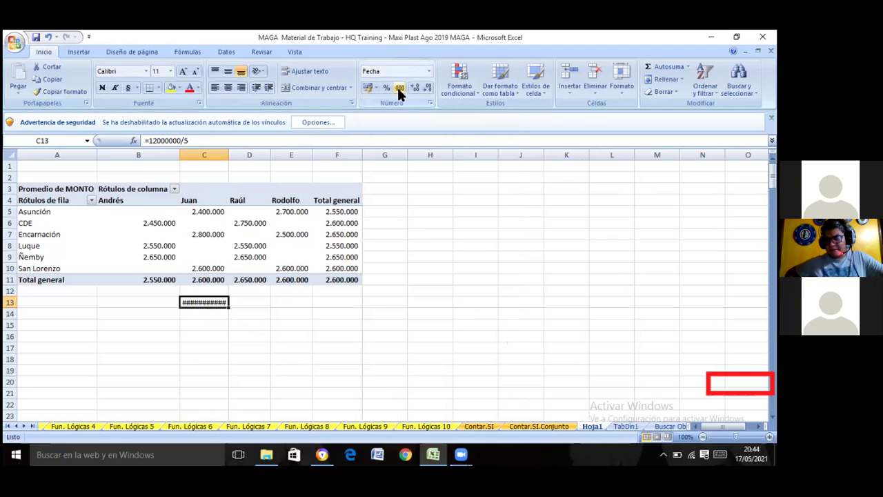
left_click(399, 88)
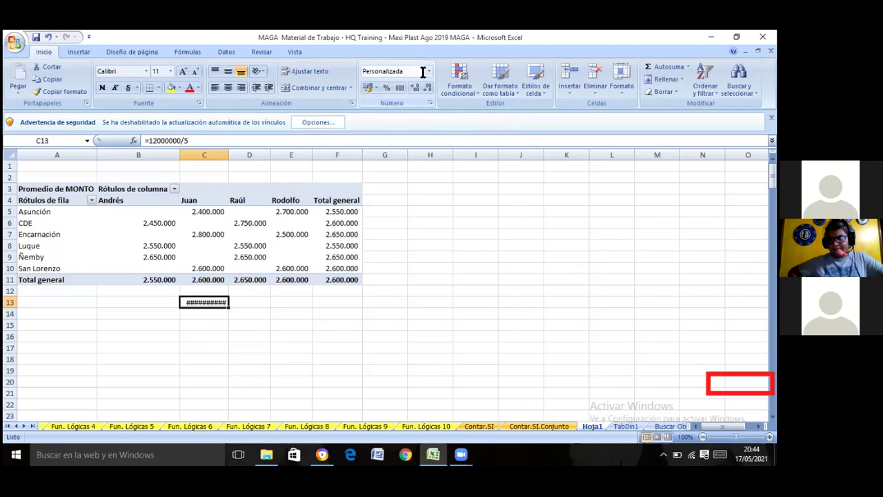
left_click(428, 71)
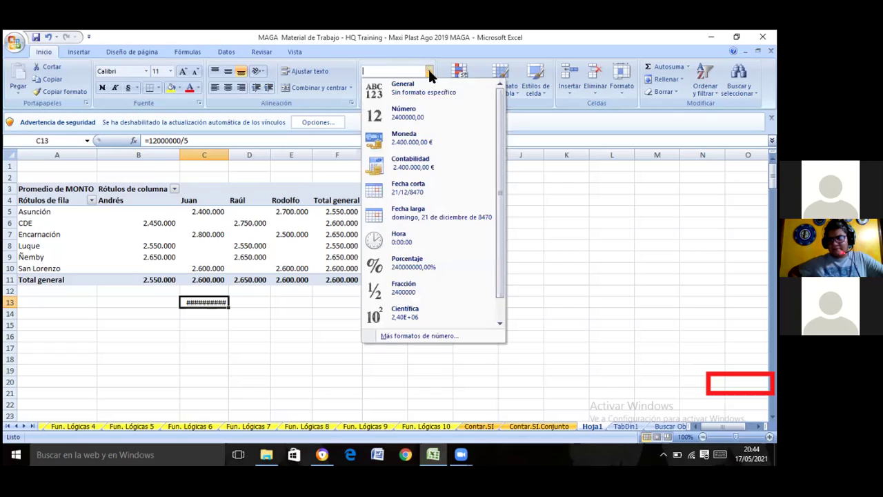
left_click(424, 88)
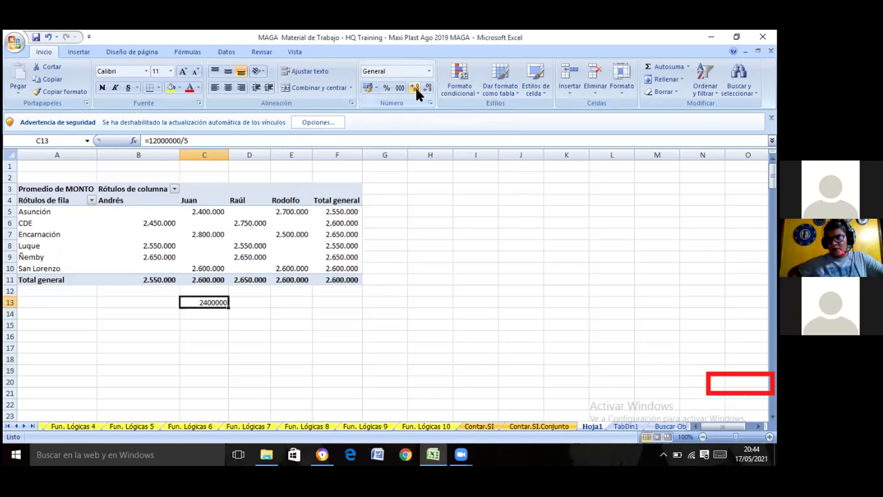
left_click(400, 85)
left_click(425, 89)
left_click(425, 88)
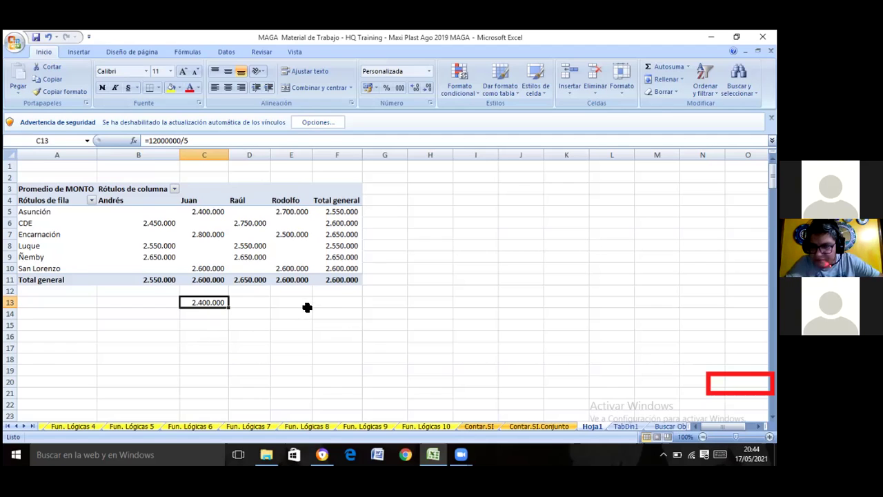
Enter +148200/57 in F13 and format it with thousands separators and no decimals.
left_click(333, 303)
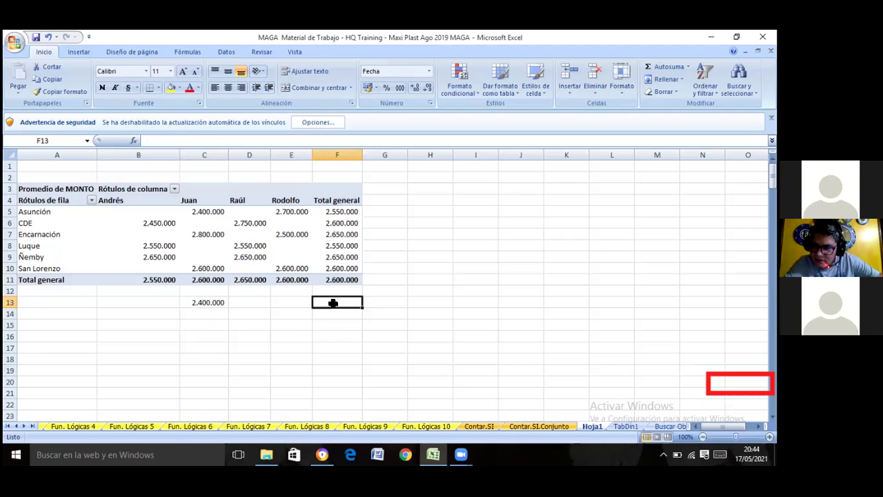
type("+148")
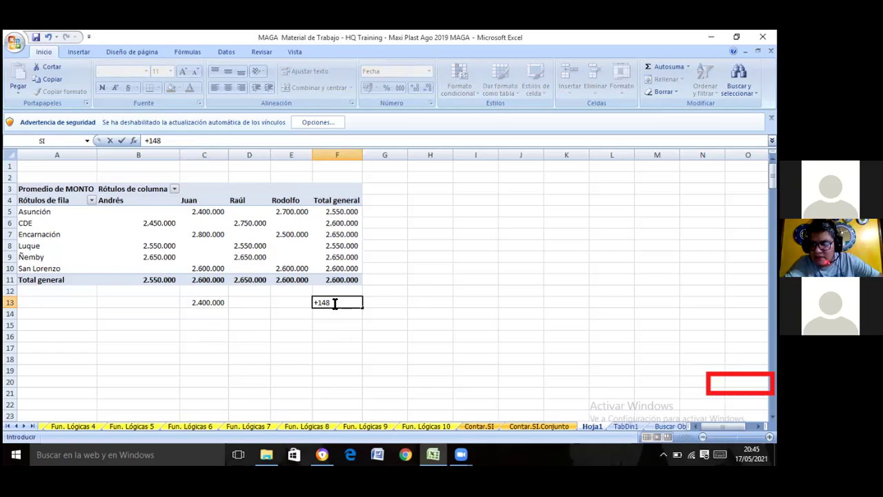
type("200/57")
key("Return")
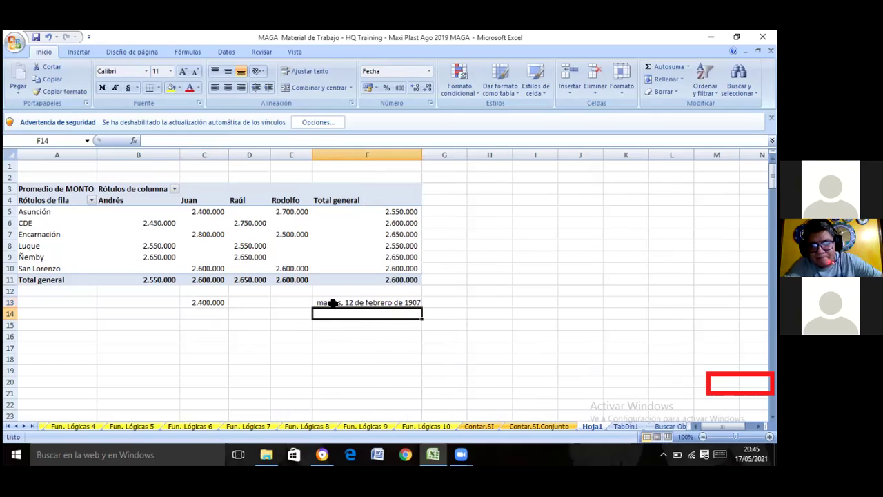
left_click(333, 303)
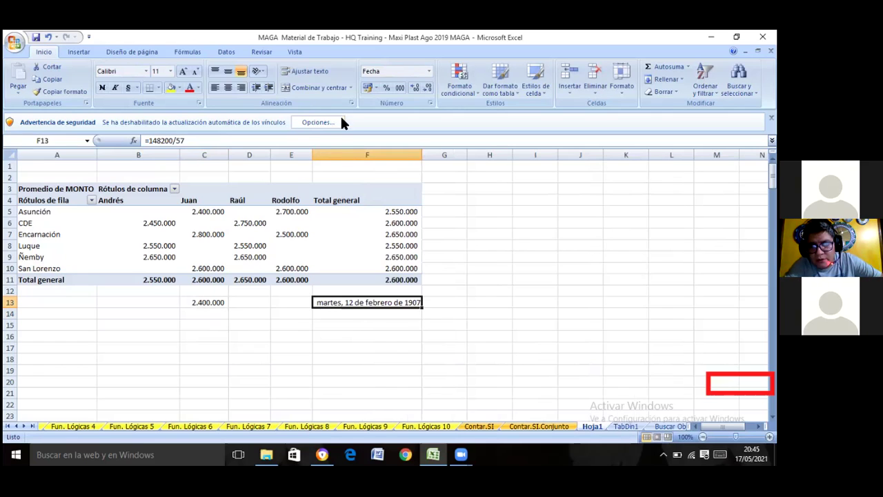
left_click(428, 73)
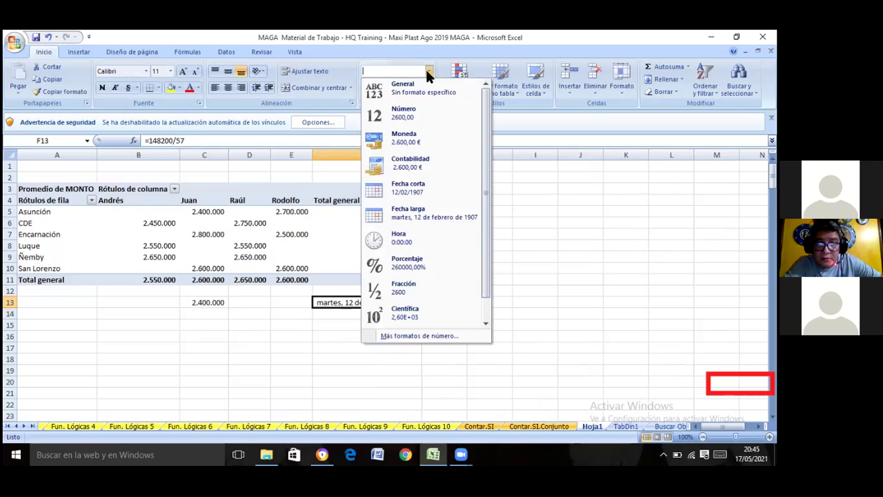
left_click(408, 113)
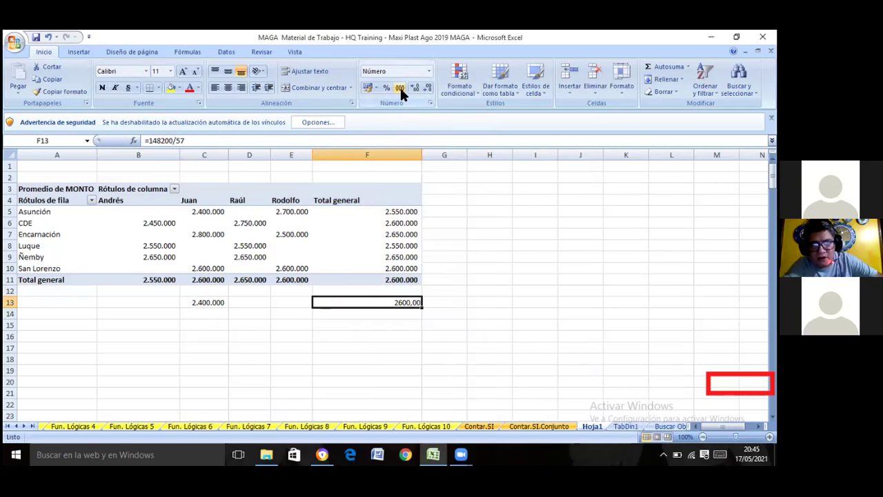
left_click(399, 85)
double_click(427, 88)
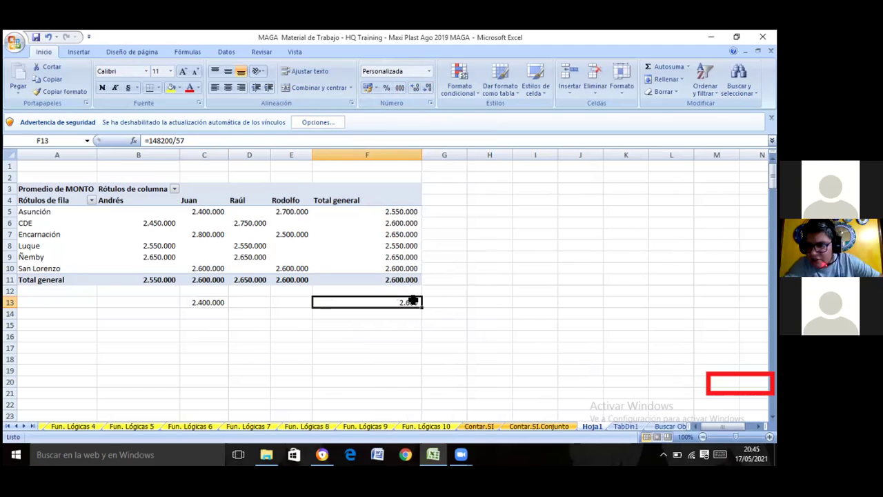
Correct F13's formula to =148200000/57, showing 2.600.000, and compare F13 with C13.
left_click(172, 141)
type("000")
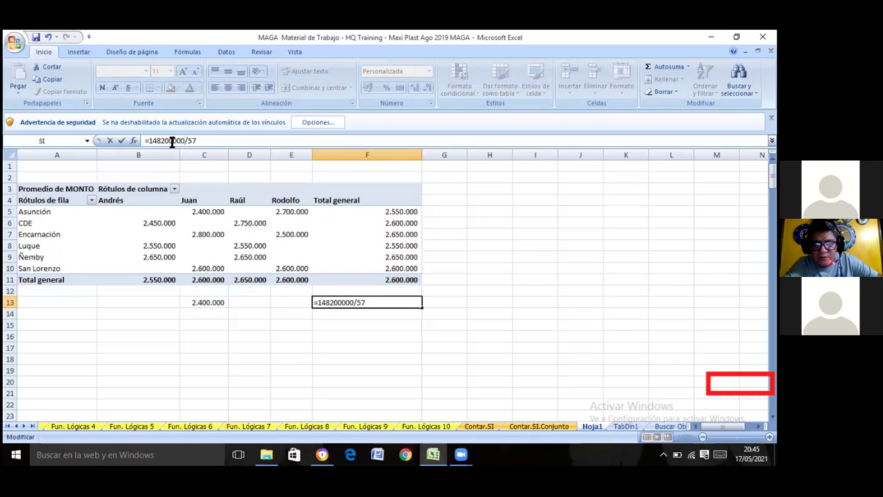
key("Return")
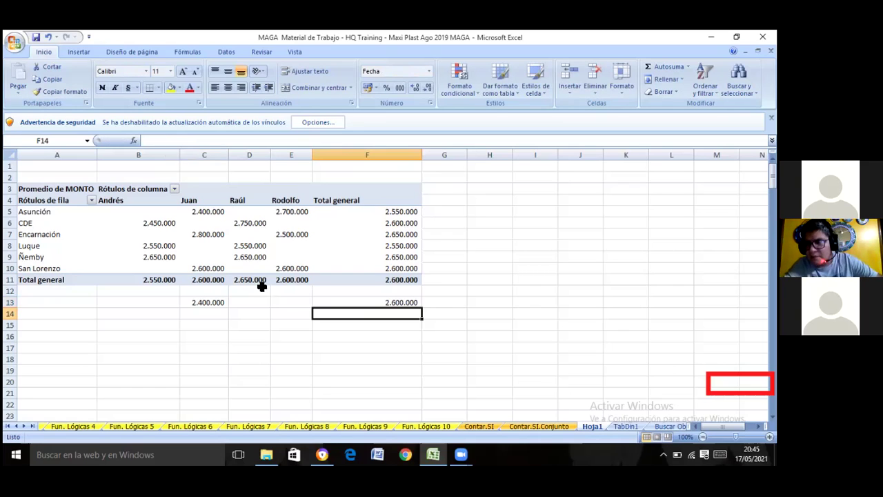
left_click(347, 332)
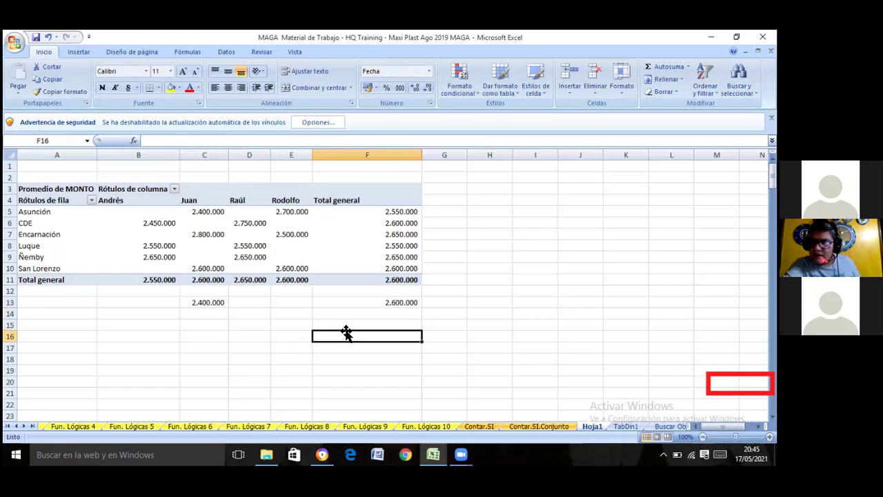
left_click(346, 304)
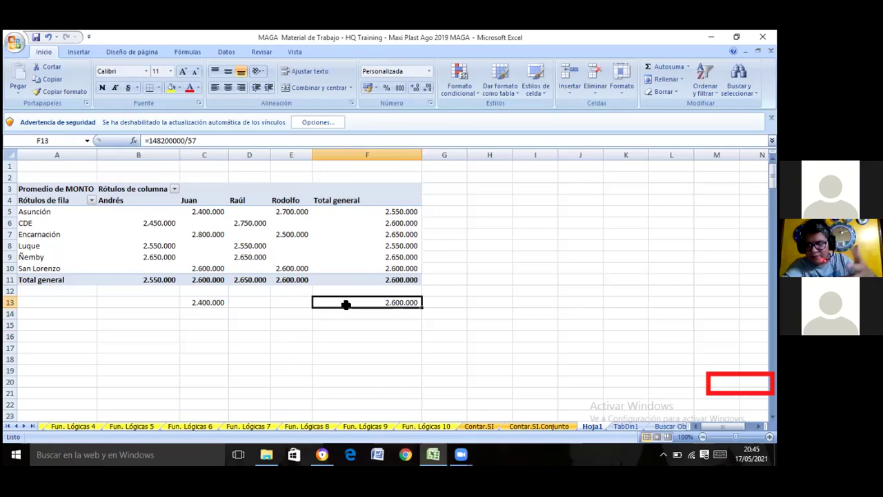
left_click(213, 302)
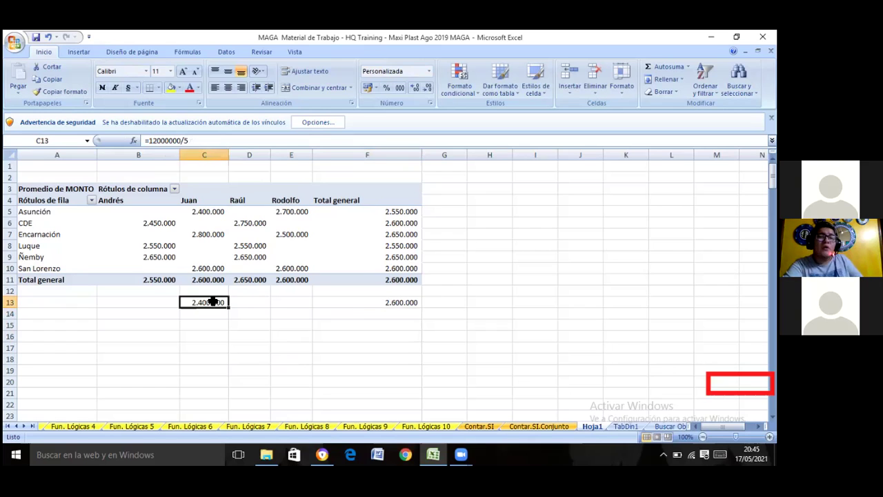
Recheck F13, then select pivot cell A6 to show the PivotTable Field List.
left_click(382, 302)
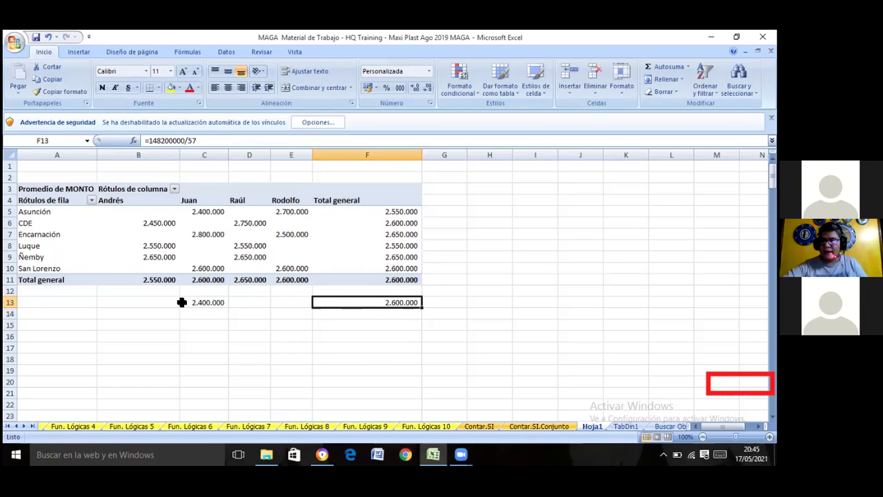
left_click(86, 228)
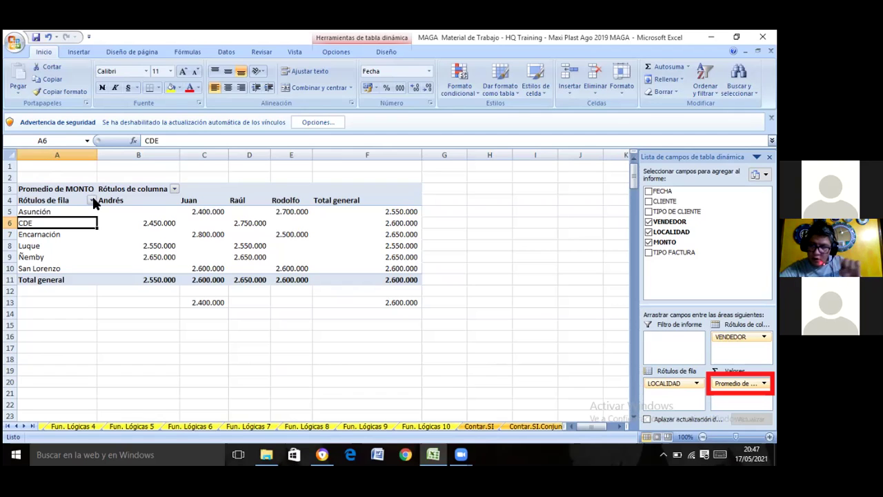
left_click(72, 191)
key("ctrl+Down")
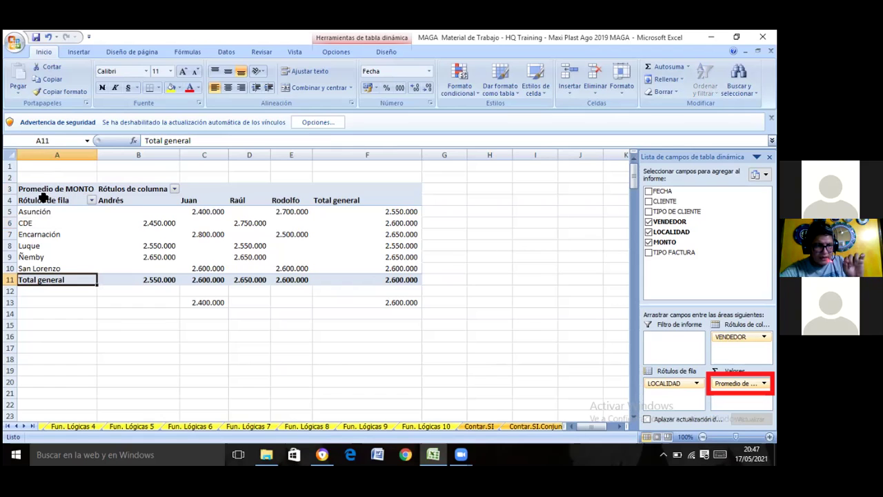
double_click(43, 199)
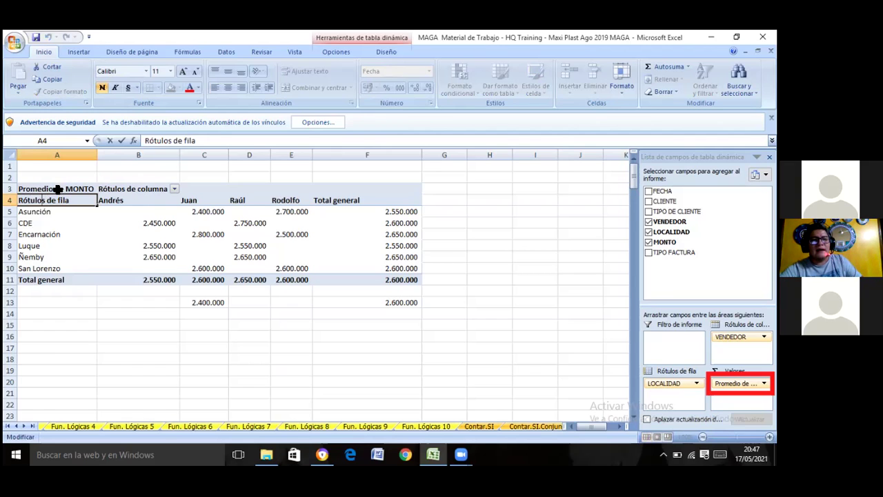
double_click(56, 189)
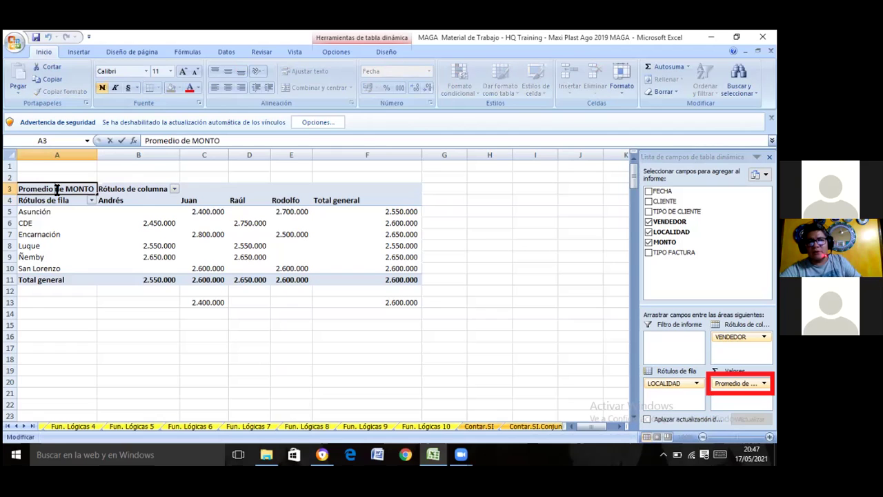
double_click(59, 189)
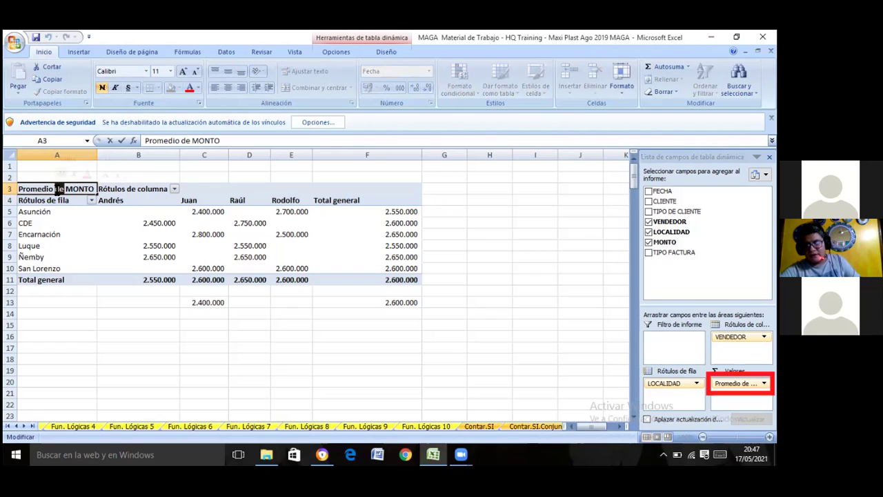
left_click(75, 230)
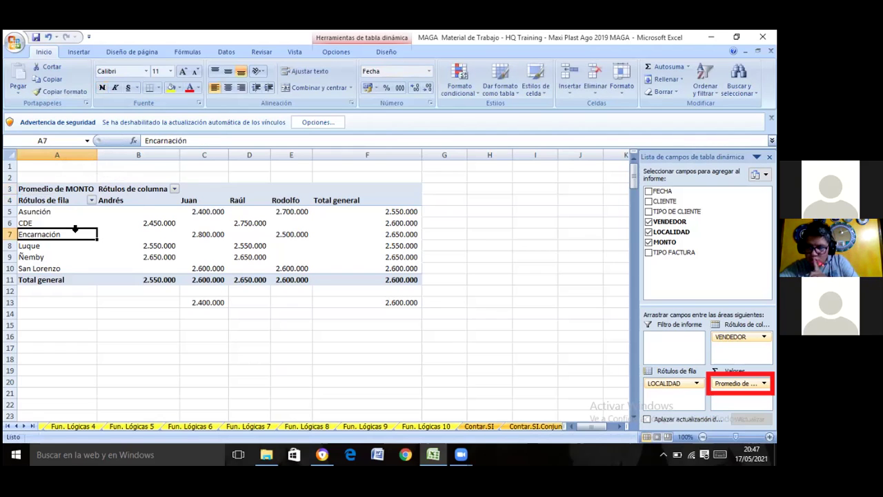
left_click(54, 189)
double_click(54, 188)
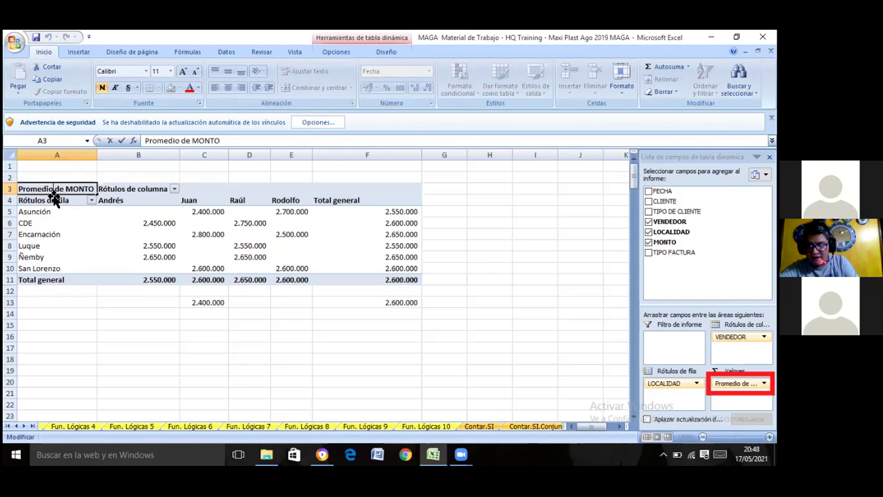
left_click(73, 229)
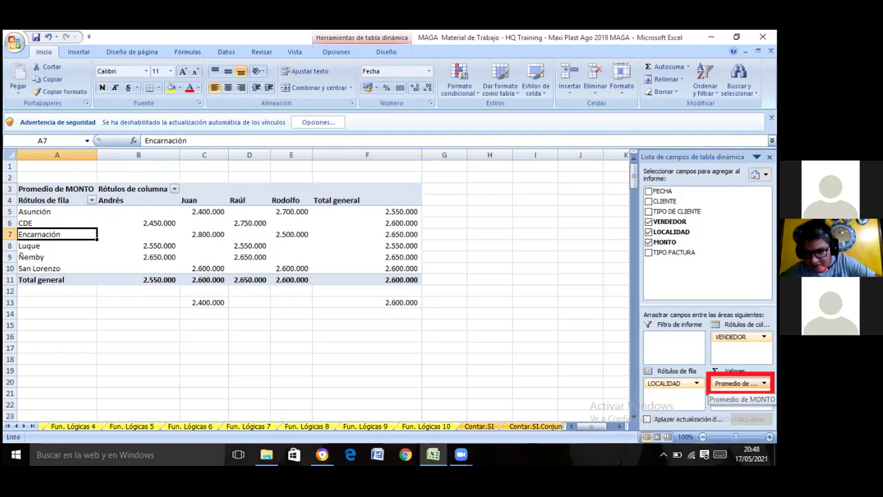
Change the MONTO value field from Promedio to Suma so the grand total reads 148.200.000.
left_click(738, 383)
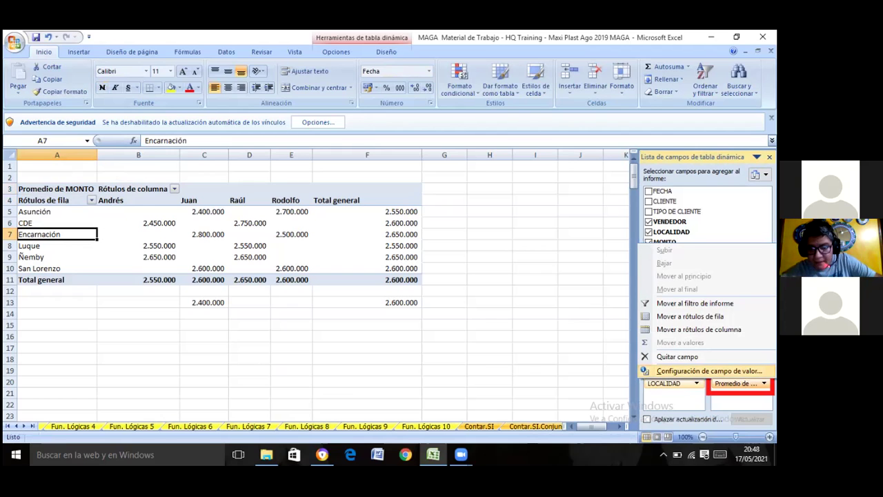
left_click(709, 370)
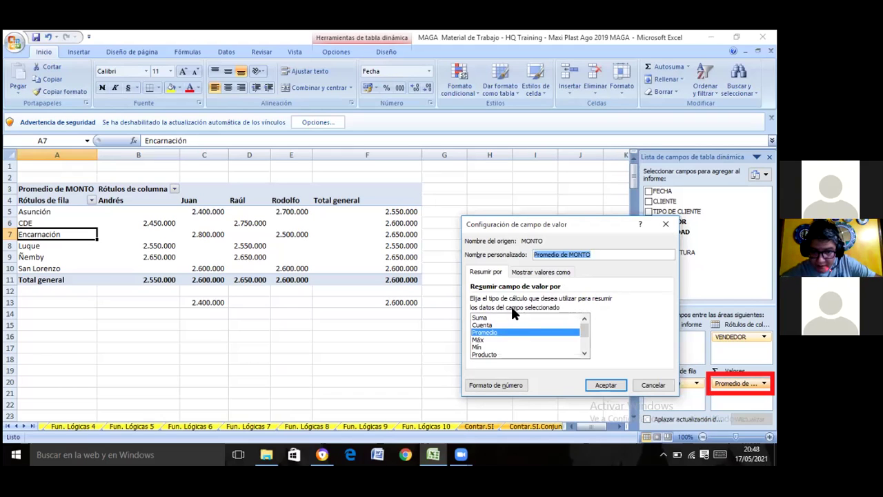
left_click(499, 317)
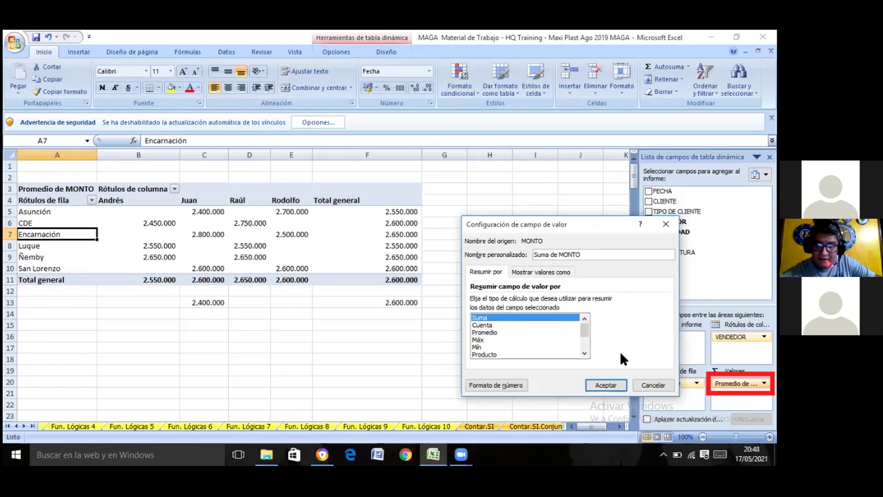
left_click(604, 383)
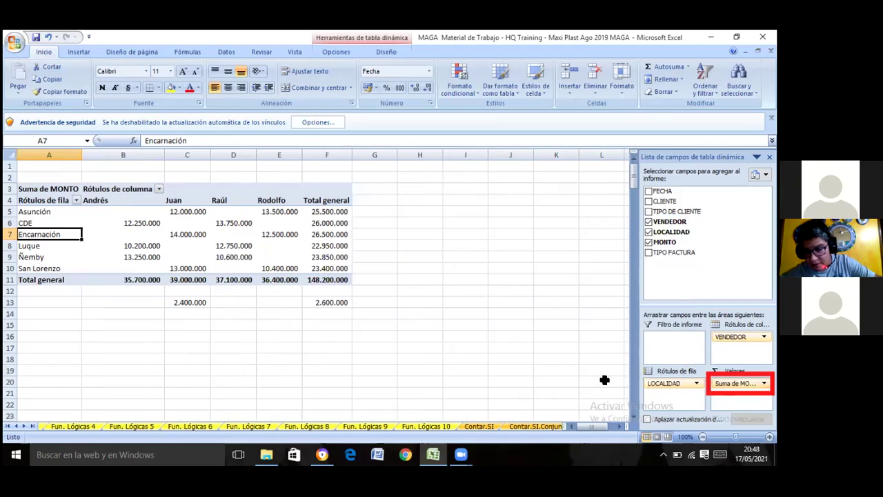
left_click(343, 349)
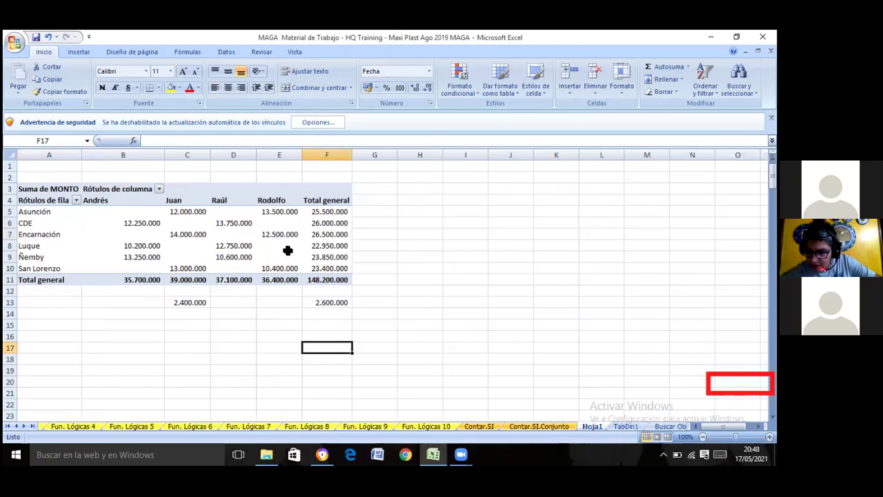
Delete the leftover 2.400.000 calculation in C13 and 2.600.000 in F13 below the pivot.
left_click(108, 234)
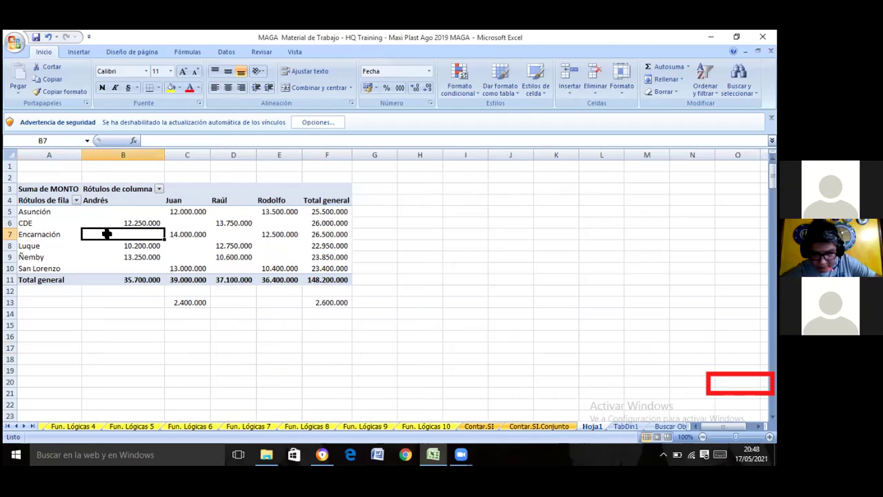
left_click(188, 302)
key("BackSpace")
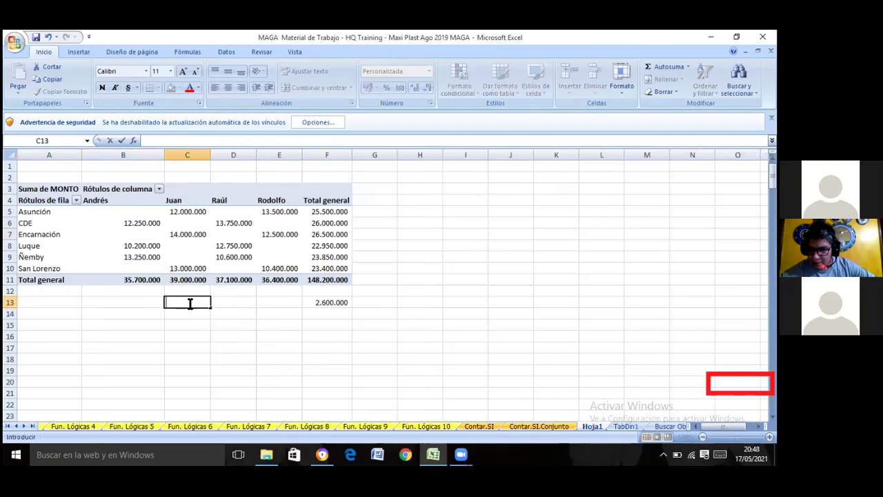
left_click(325, 300)
key("Delete")
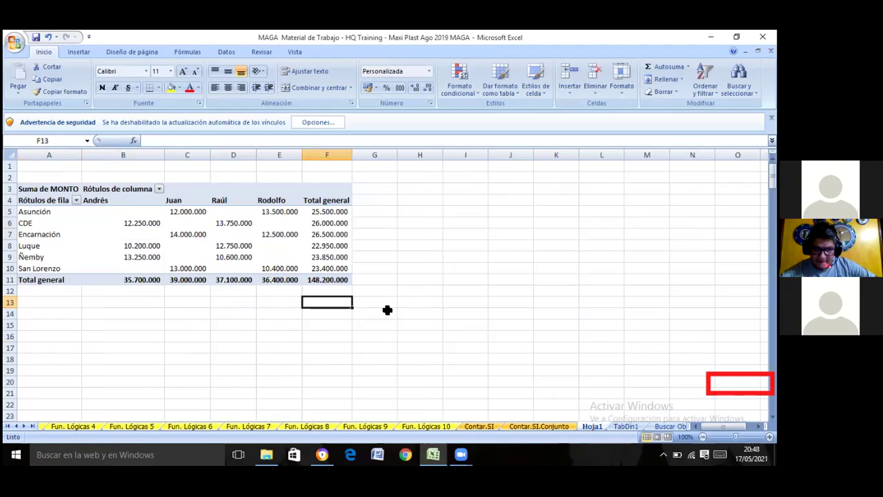
left_click(321, 259)
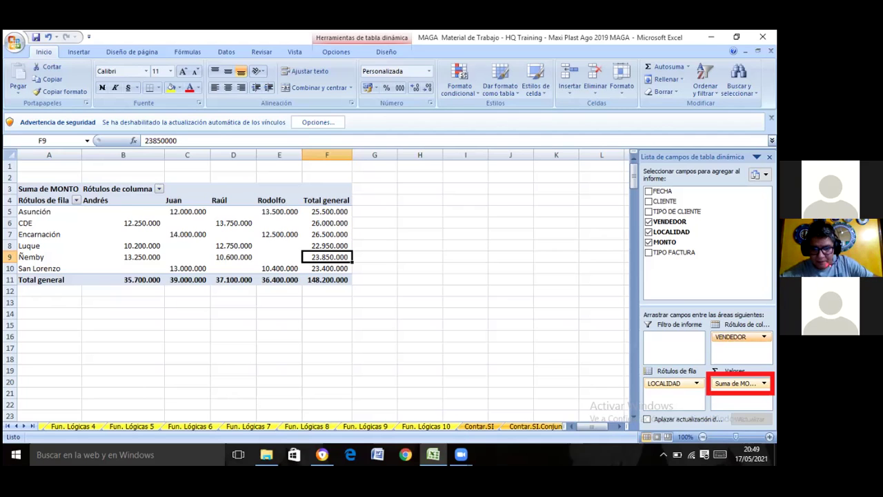
Move VENDEDOR from Column Labels into Row Labels, nested beneath LOCALIDAD.
left_click(740, 336)
left_click_drag(741, 337, 673, 393)
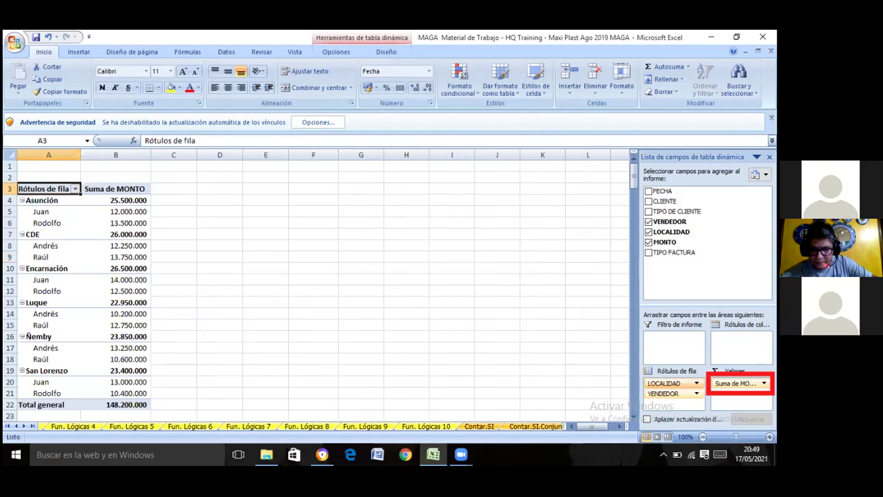
left_click(673, 393)
left_click(597, 369)
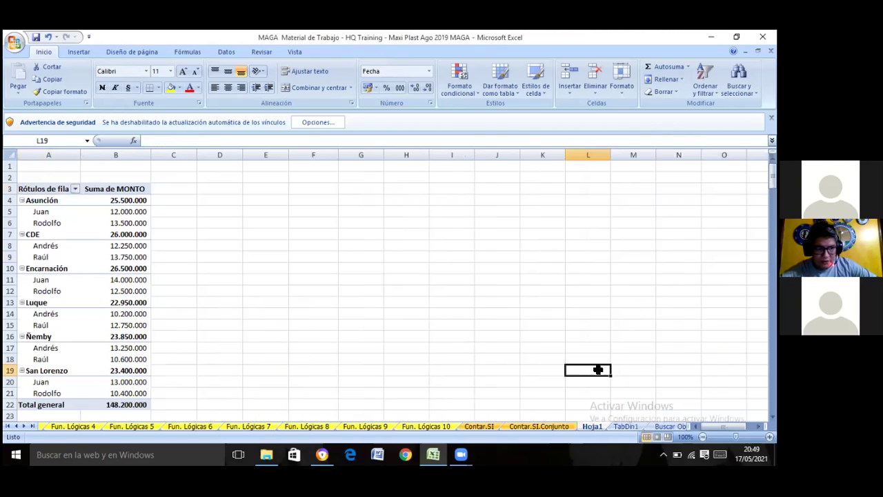
left_click(110, 256)
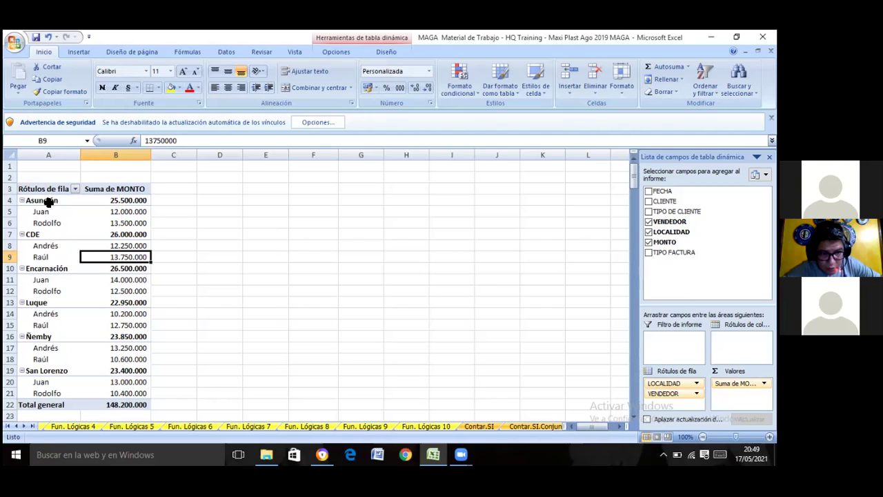
Select B4 down to the grand total and try dragging it, triggering a cannot-change warning.
left_click(98, 202)
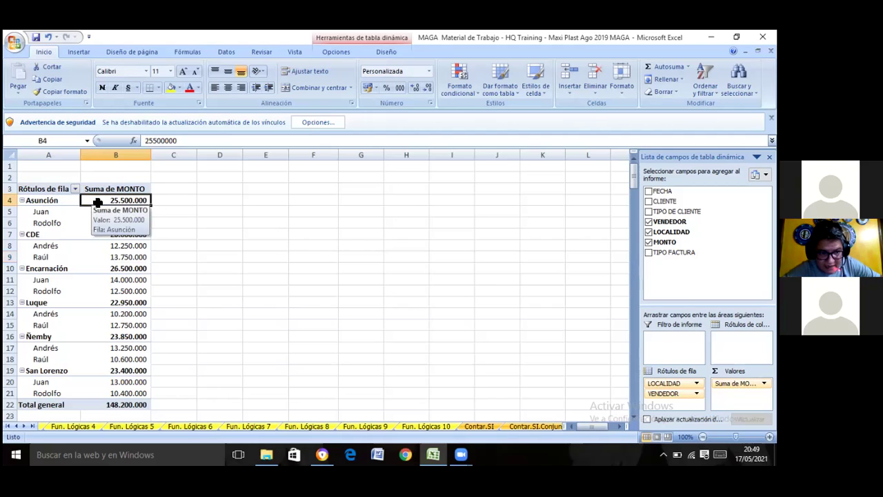
key("ctrl+shift+Down")
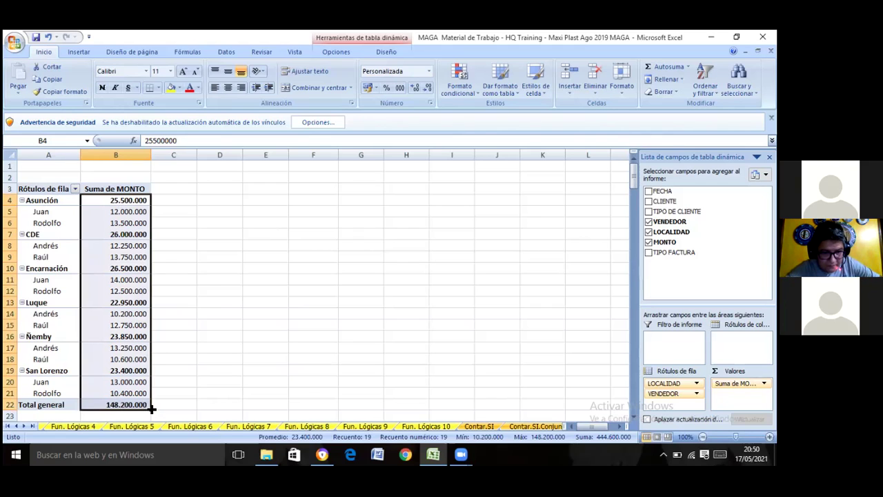
left_click_drag(151, 408, 151, 405)
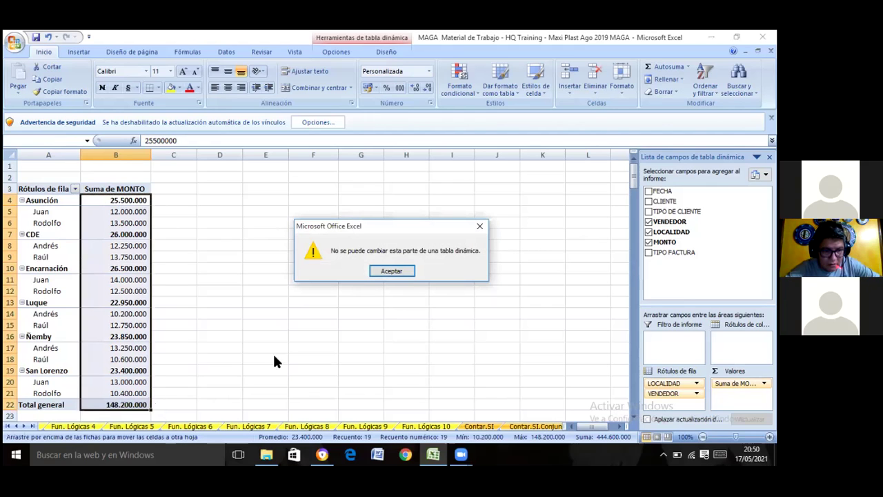
Dismiss the 'No se puede cambiar esta parte de una tabla dinámica' warning with Aceptar.
left_click(481, 228)
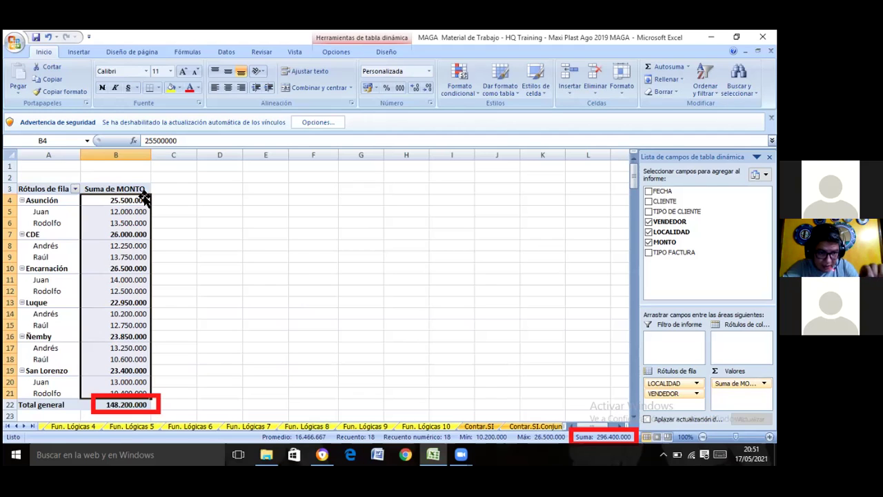
left_click(202, 235)
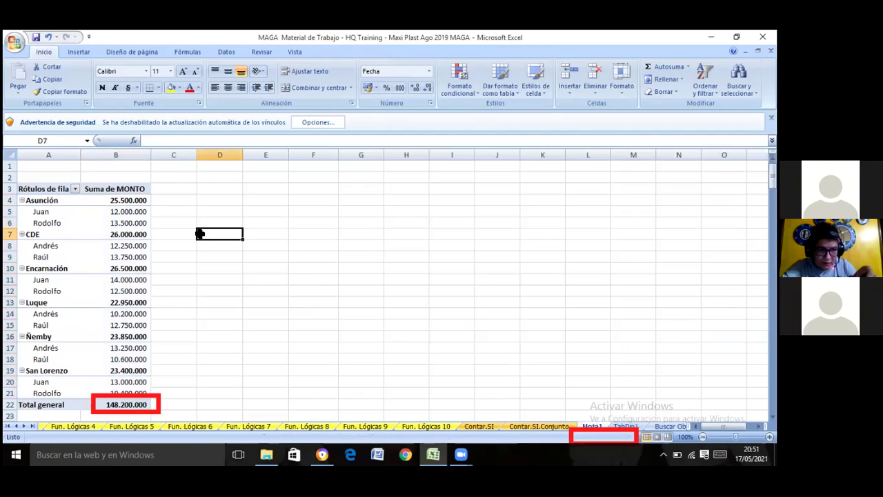
left_click(114, 199)
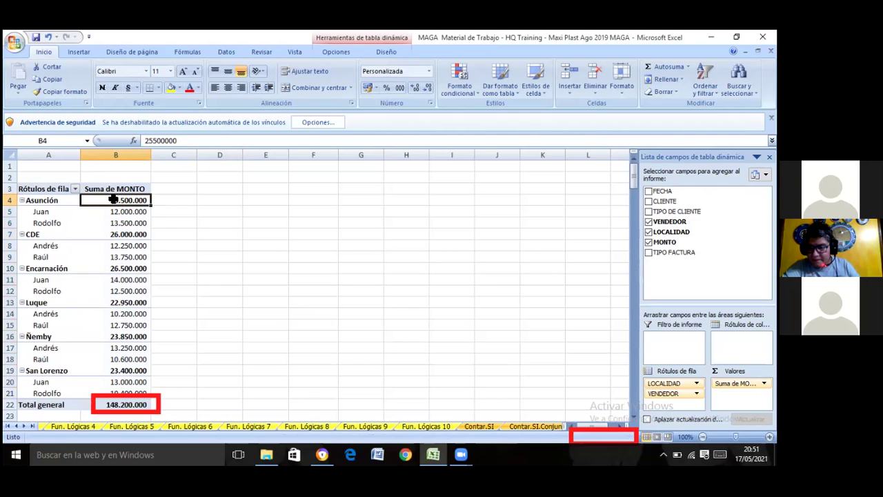
left_click(138, 235, "ctrl")
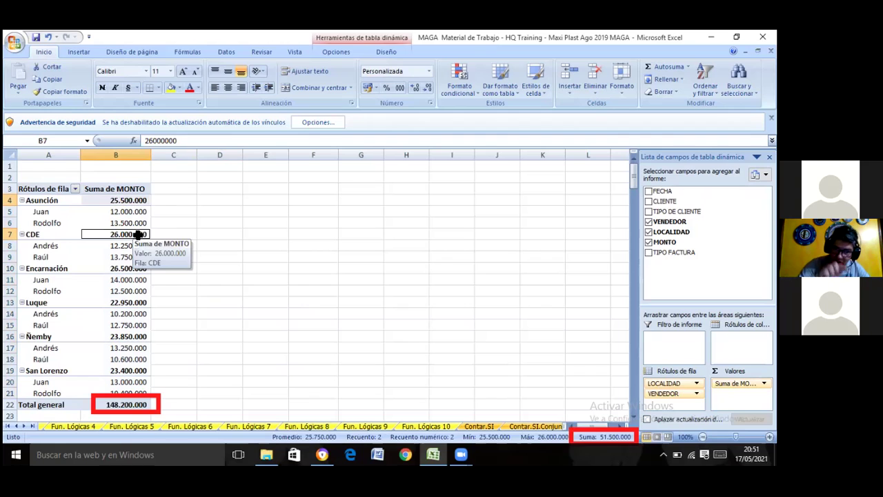
left_click(137, 269, "ctrl")
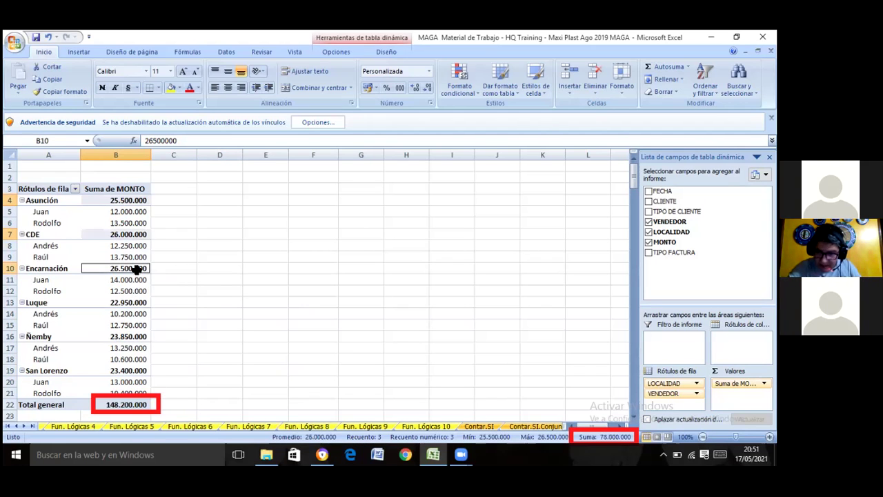
left_click(135, 304, "ctrl")
left_click(134, 336, "ctrl")
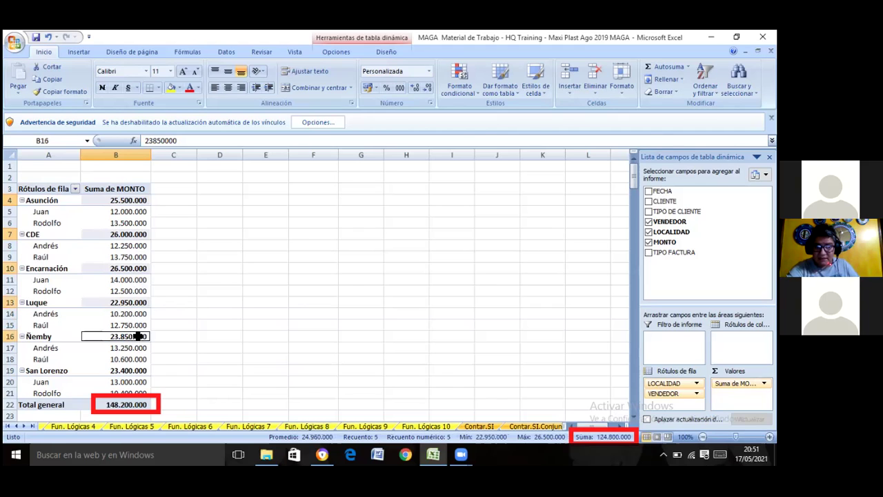
left_click(134, 371, "ctrl")
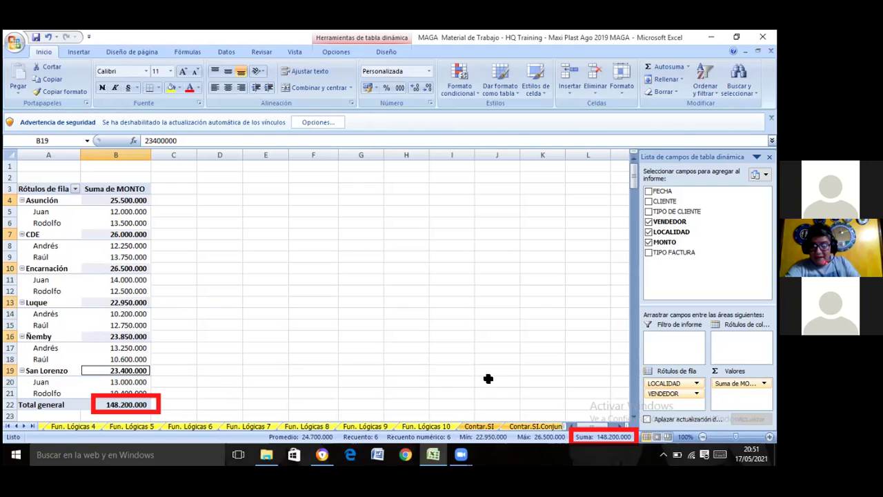
left_click(169, 307)
key("ctrl+Up")
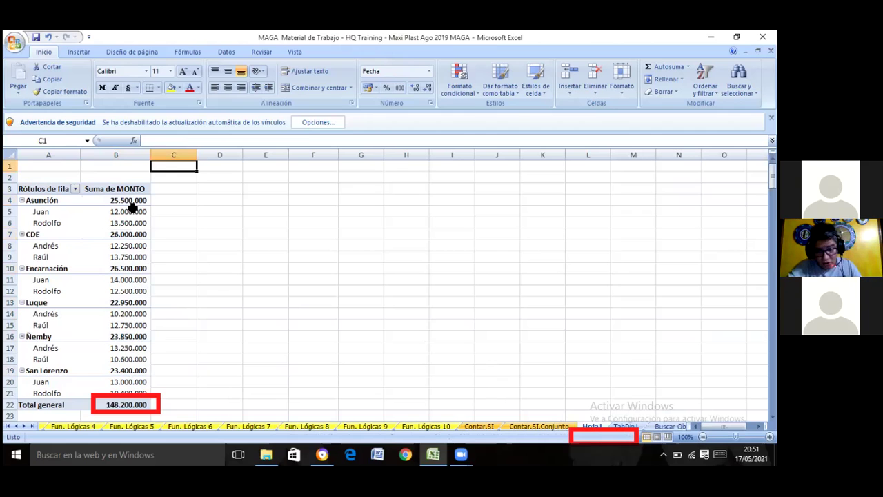
Drill into Juan's Asunción 12.000.000 amount, then delete the resulting detail sheet.
left_click(123, 211)
double_click(123, 211)
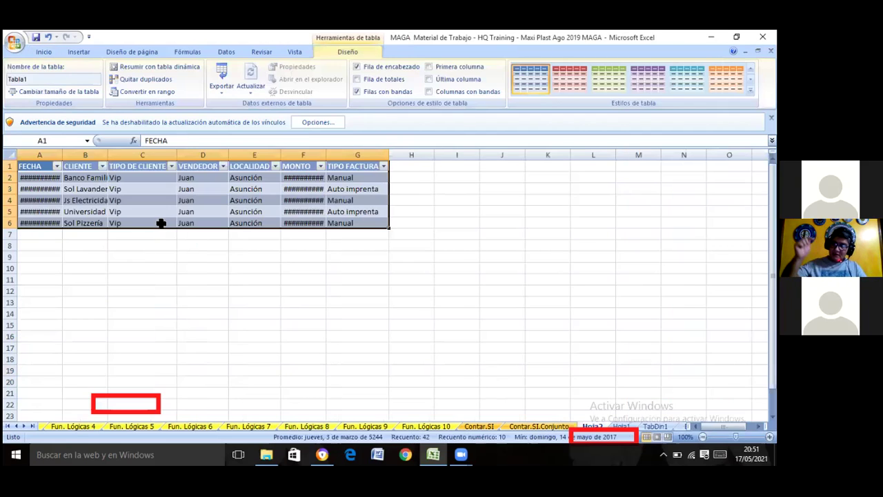
key("alt+e")
key("l")
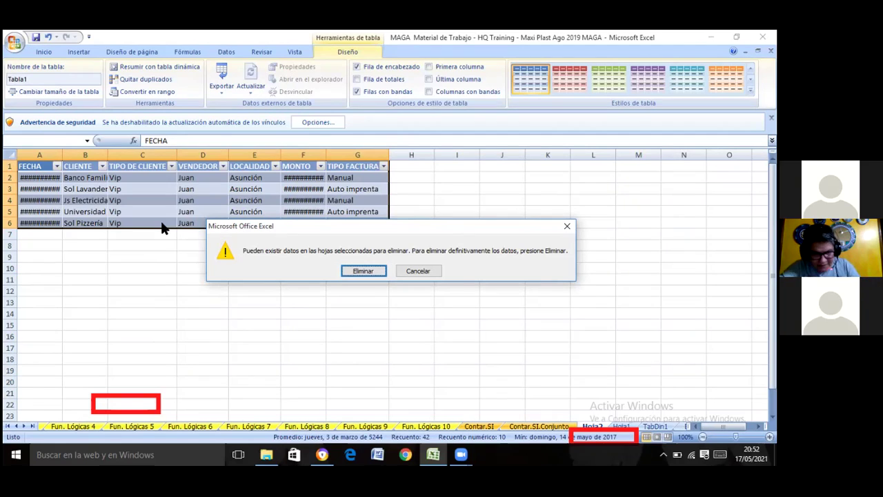
left_click(353, 271)
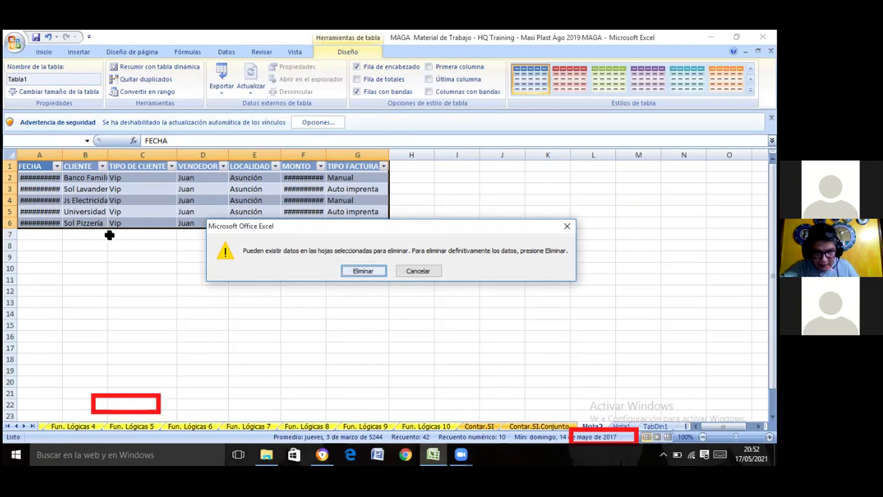
mouse_move(109, 235)
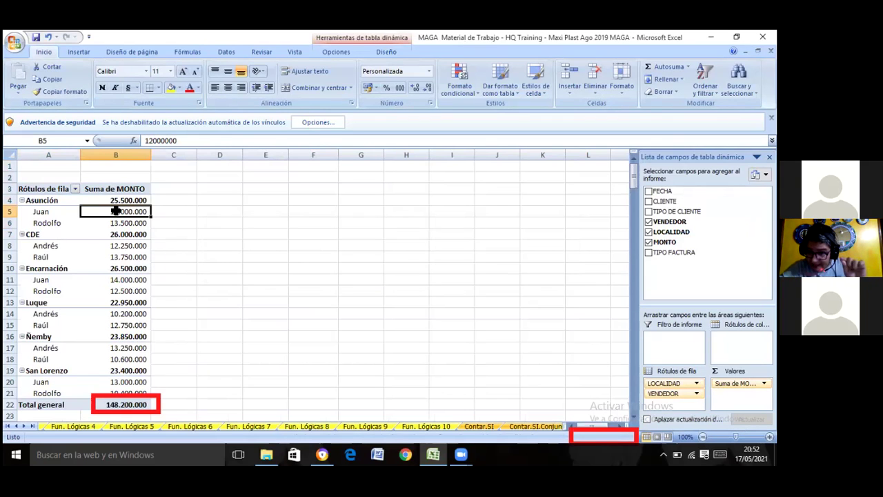
mouse_move(113, 213)
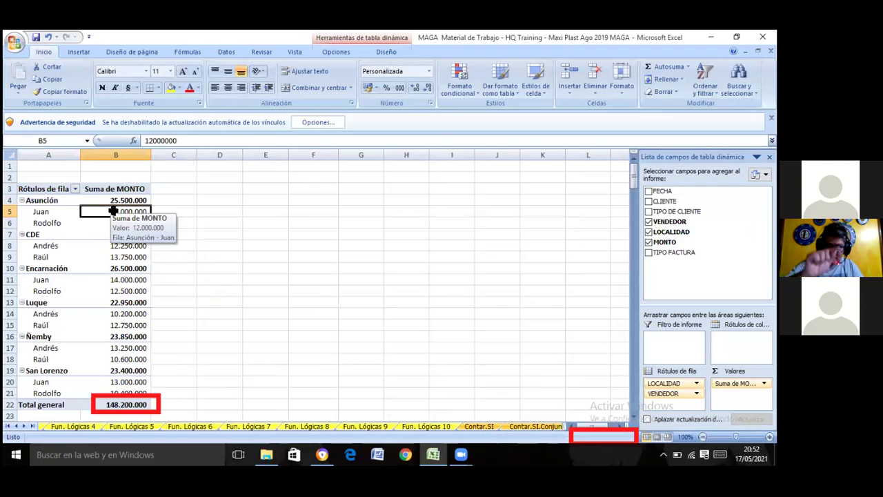
left_click_drag(113, 211, 115, 221)
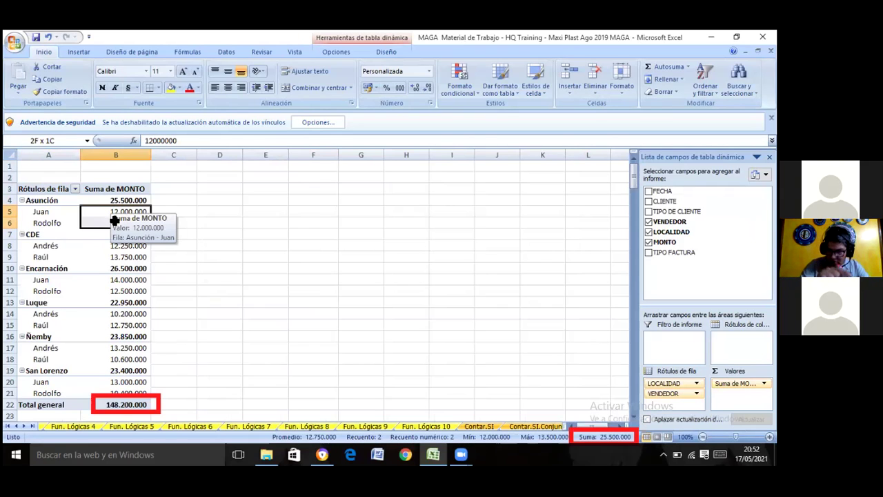
left_click_drag(115, 221, 112, 218)
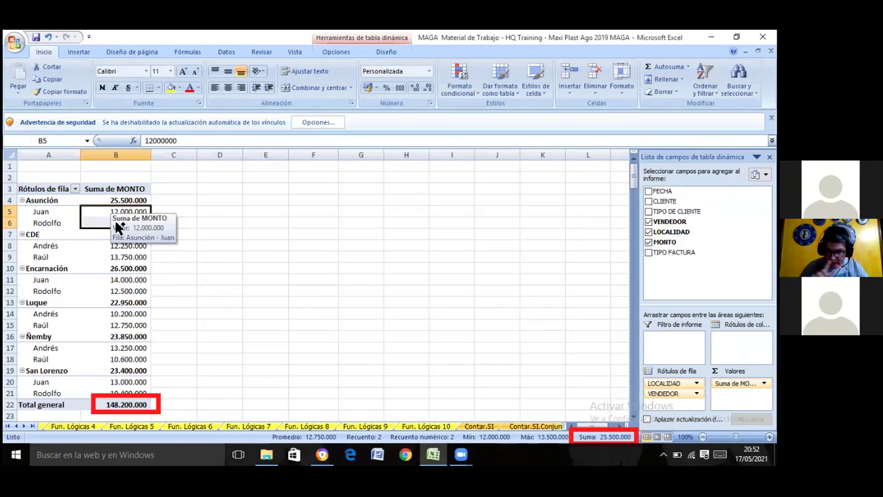
mouse_move(107, 245)
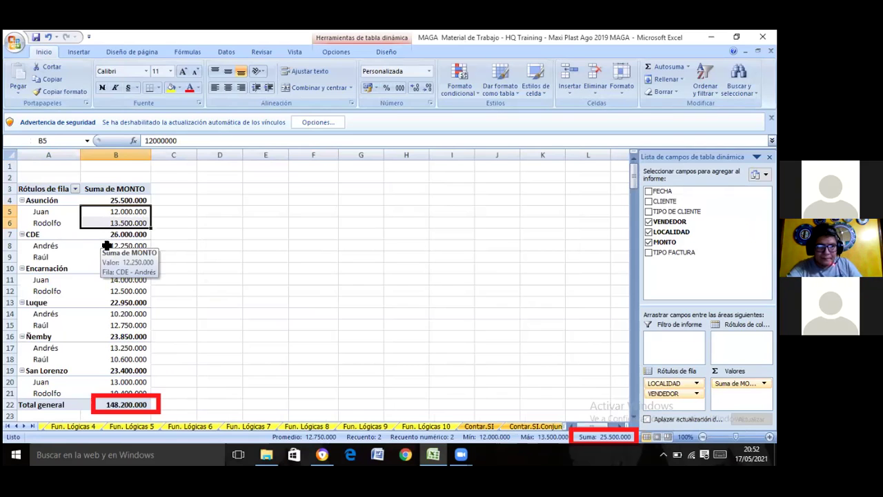
mouse_move(107, 245)
left_mouse_down("ctrl")
mouse_move(107, 267)
mouse_move(90, 254)
mouse_move(102, 269)
left_mouse_up("ctrl")
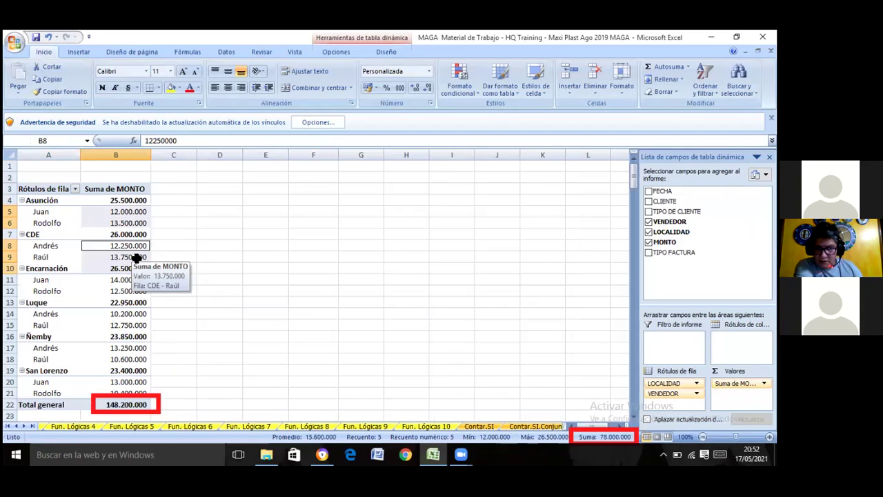
left_click(192, 223)
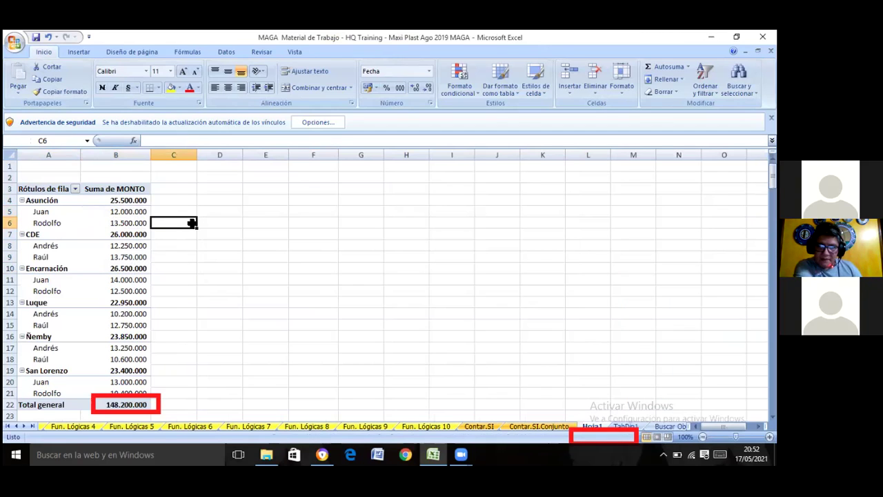
Multi-select the twelve seller amounts from B5 to B21, confirming the status-bar Suma is 148.200.000.
left_click(132, 213)
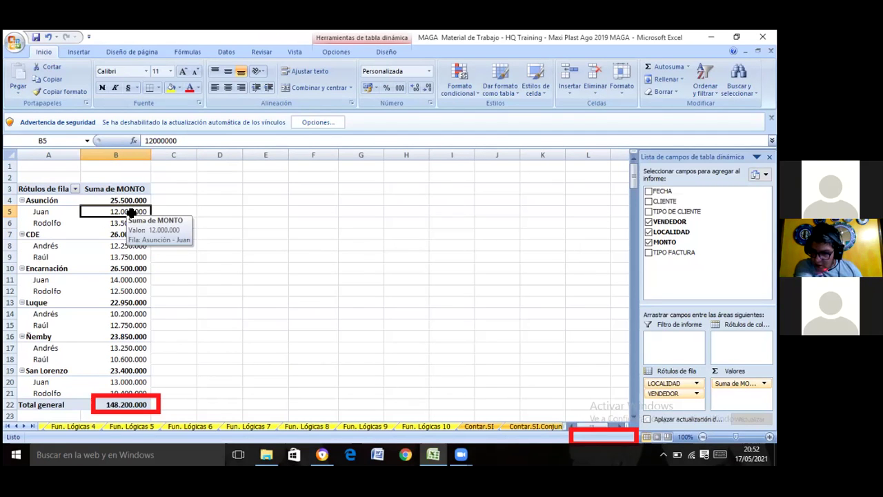
left_click_drag(131, 213, 126, 221)
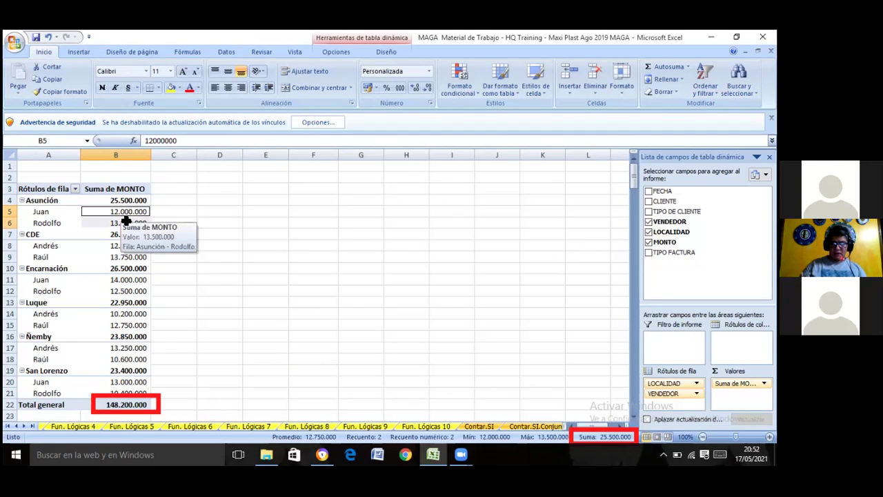
left_click(110, 245, "ctrl")
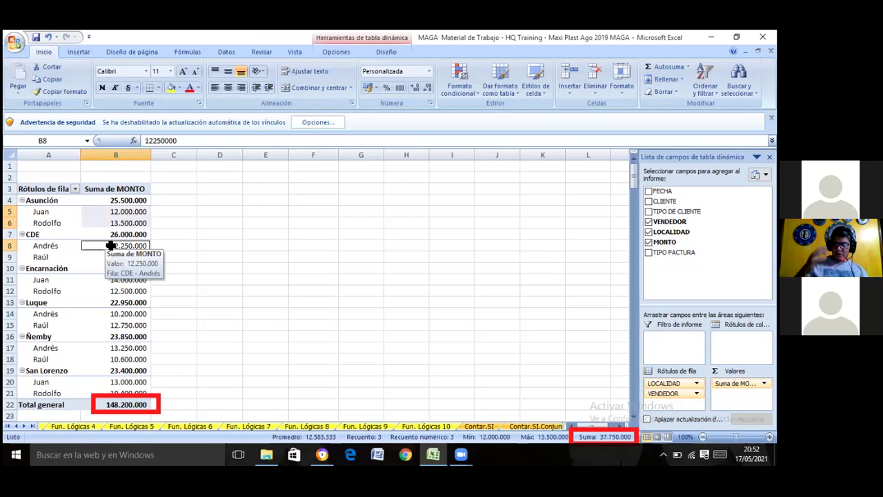
left_click_drag(110, 245, 105, 259)
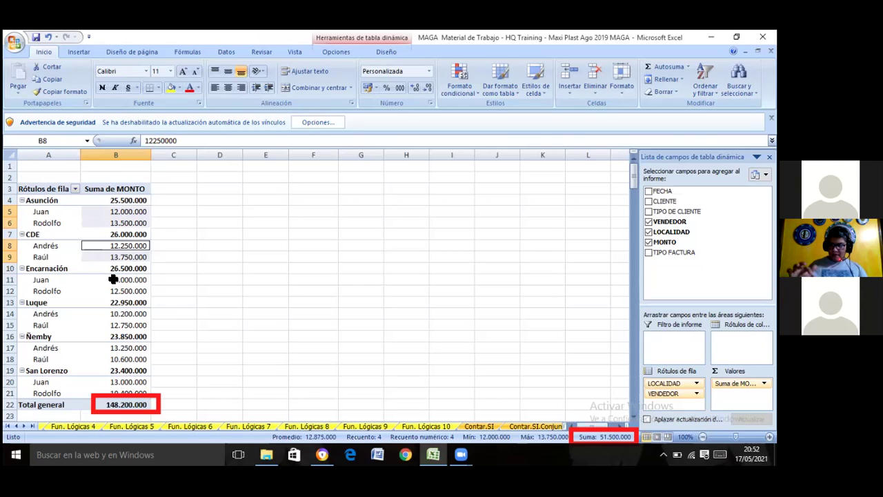
left_click(112, 279, "ctrl")
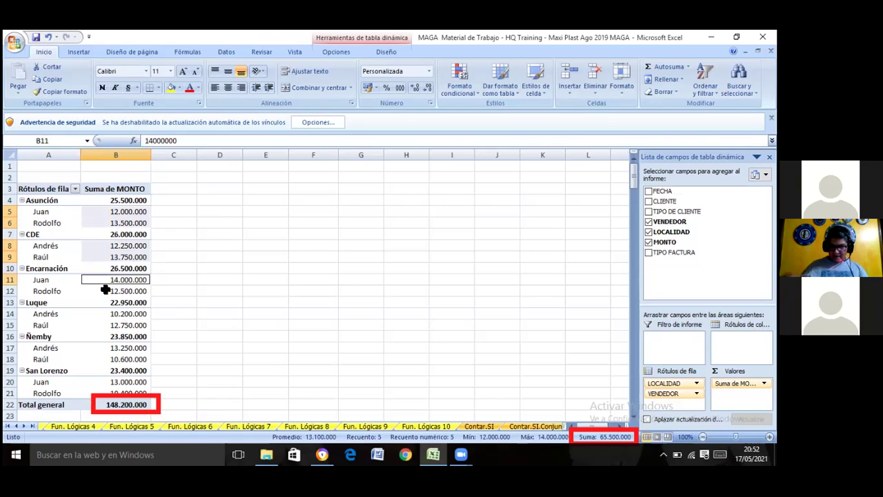
left_click(105, 291, "ctrl")
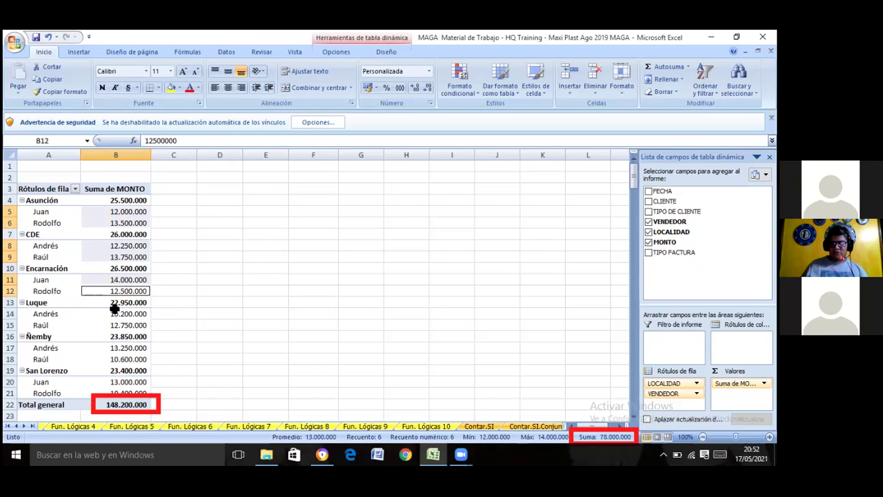
left_click(107, 313, "ctrl")
left_click(106, 325, "ctrl")
left_click(110, 348, "ctrl")
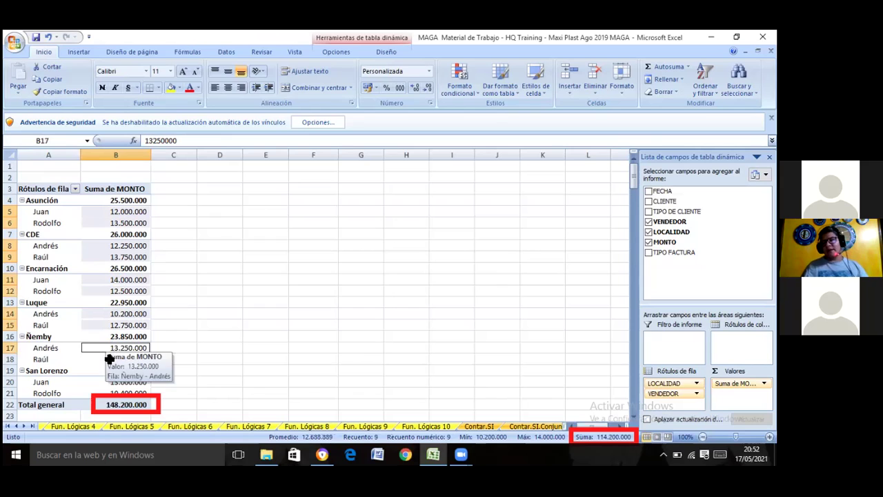
left_click(109, 359, "ctrl")
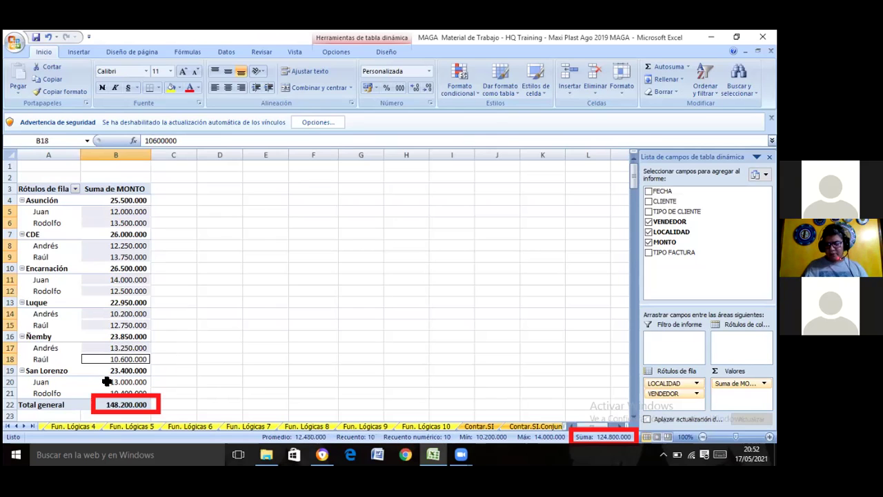
left_click(107, 382, "ctrl")
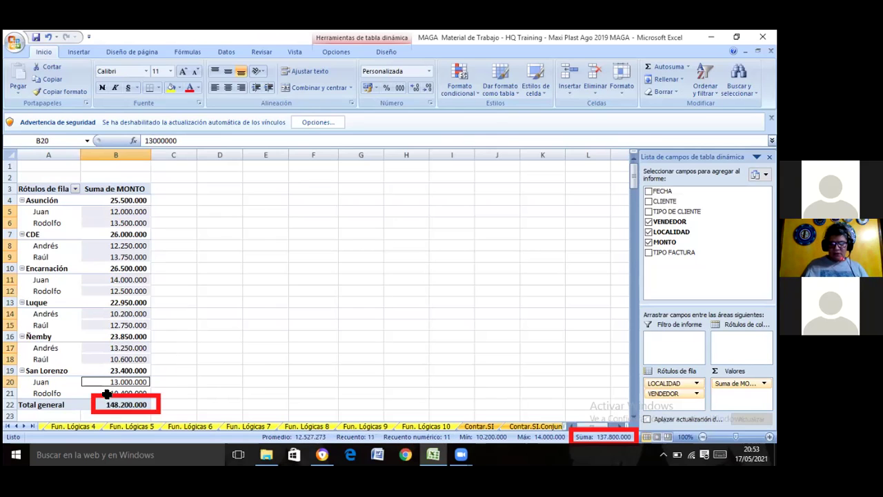
left_click(107, 393, "ctrl")
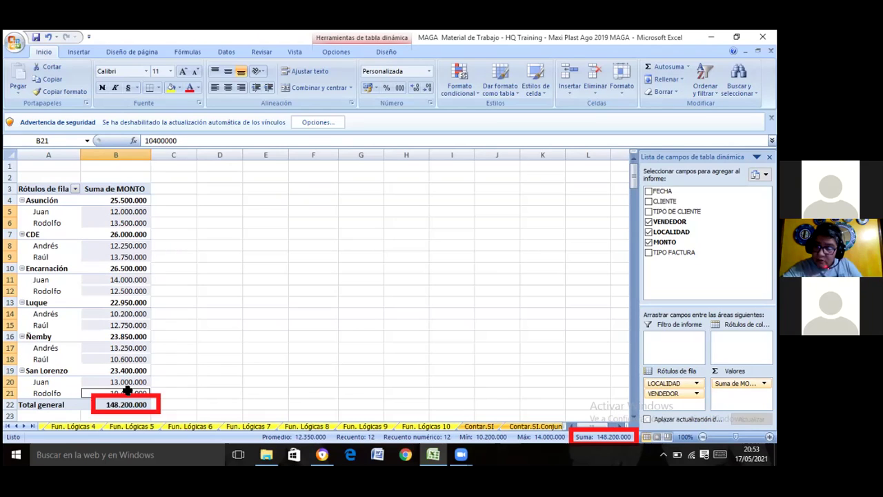
mouse_move(128, 391)
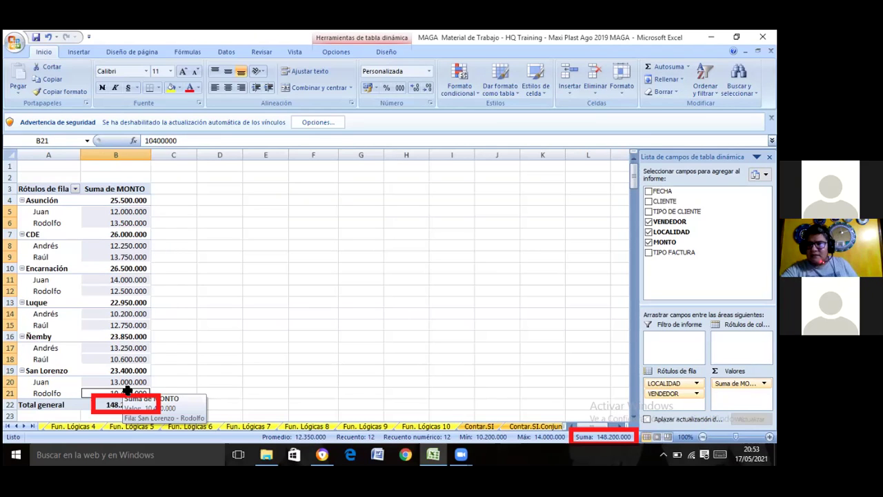
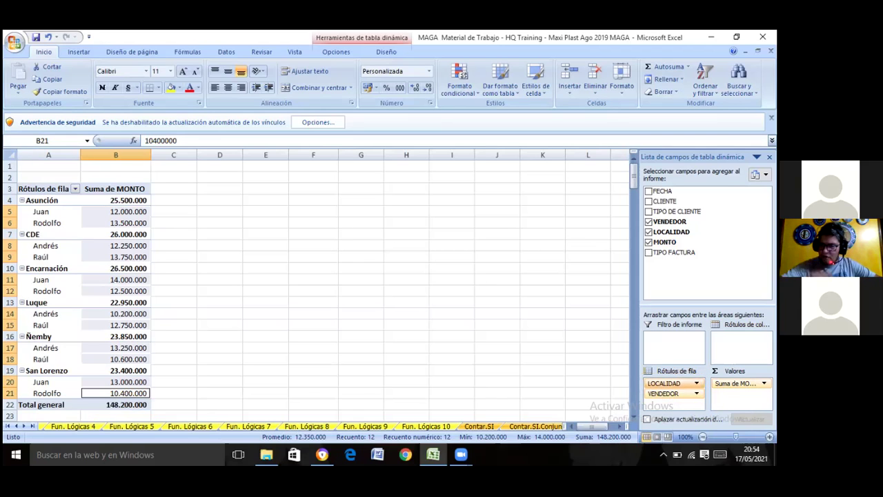
Move LOCALIDAD and then VENDEDOR into Column Labels, leaving one row of MONTO sums by city and vendor.
left_click(666, 383)
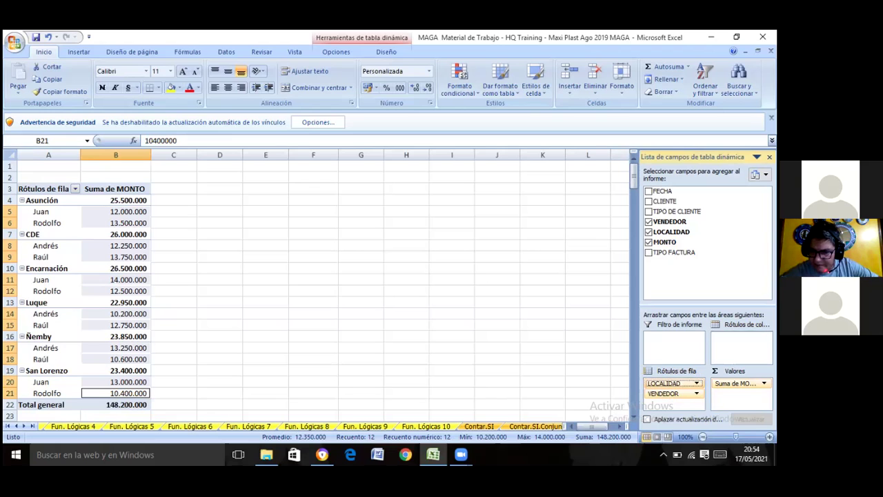
left_click_drag(665, 382, 742, 342)
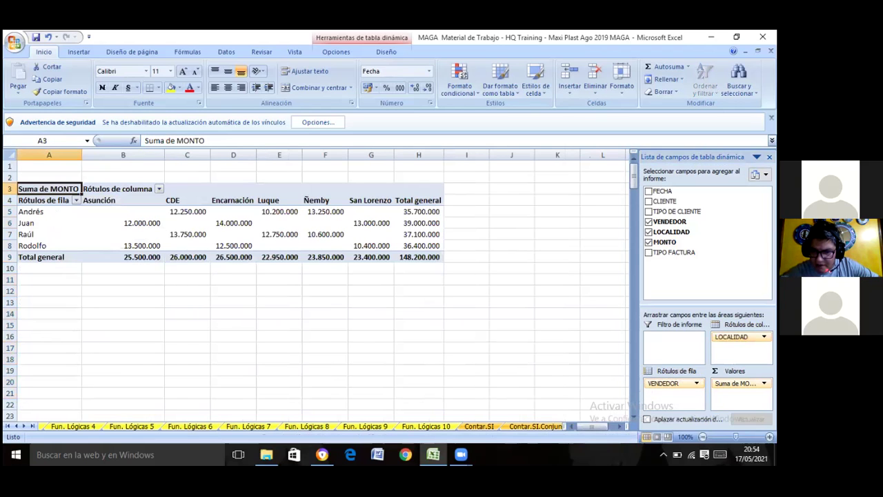
left_click_drag(673, 383, 734, 347)
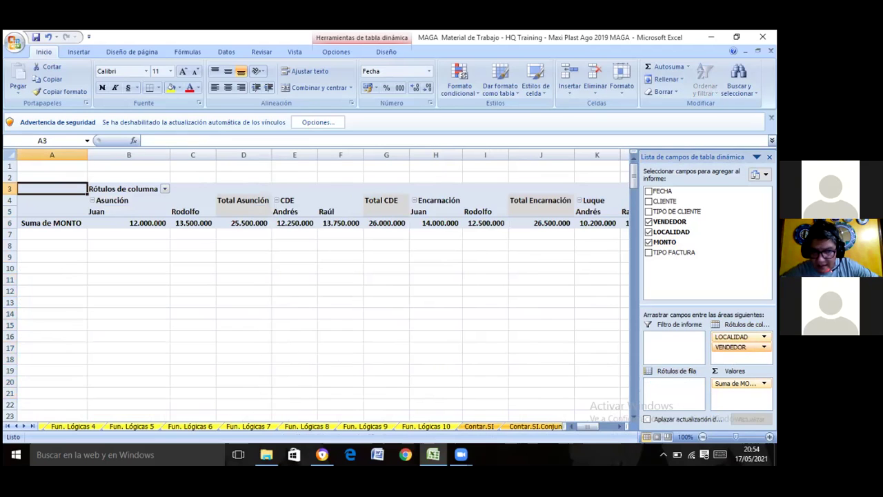
left_click(540, 303)
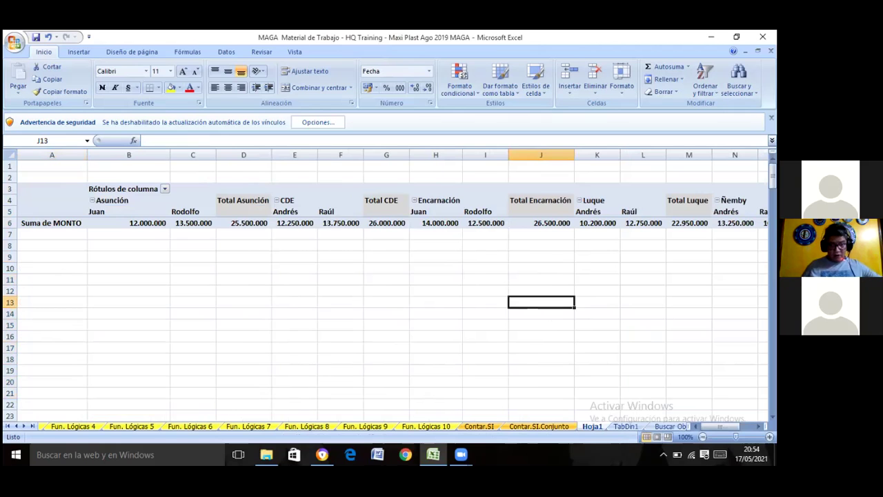
scroll(387, 290, "right", 1)
scroll(386, 290, "right", 2)
scroll(386, 289, "right", 3)
scroll(386, 289, "right", 2)
scroll(386, 289, "right", 2)
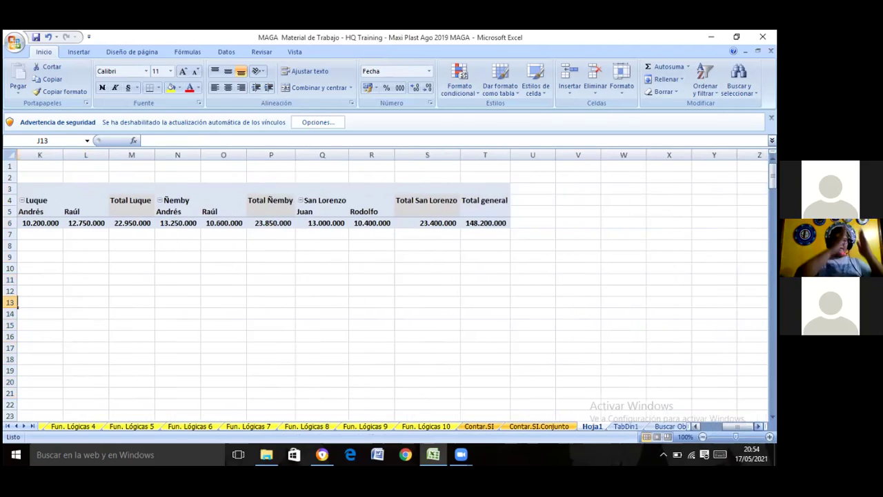
scroll(386, 290, "left", 2)
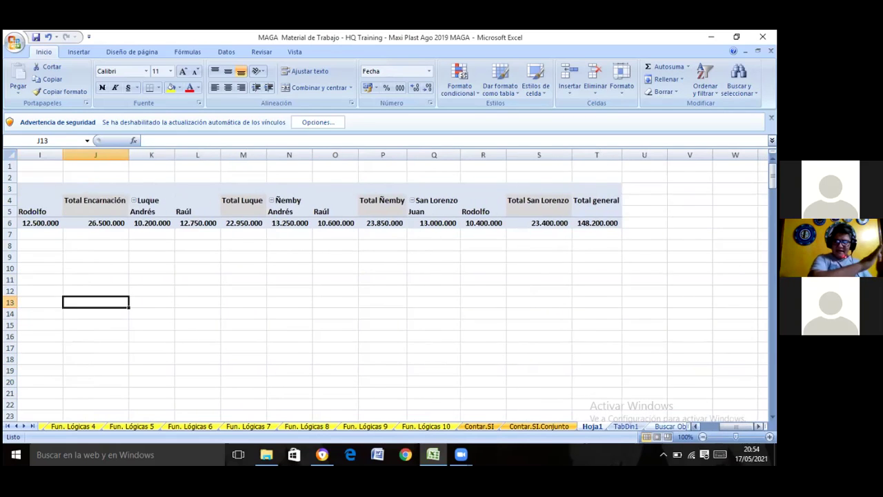
scroll(386, 289, "left", 2)
scroll(386, 290, "left", 4)
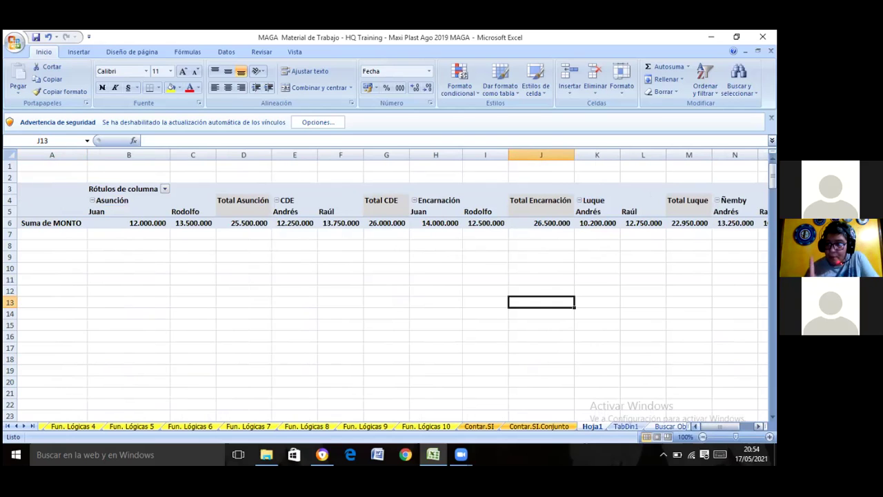
Move VENDEDOR from Column Labels back to Row Labels, keeping localities as columns.
left_click(648, 197)
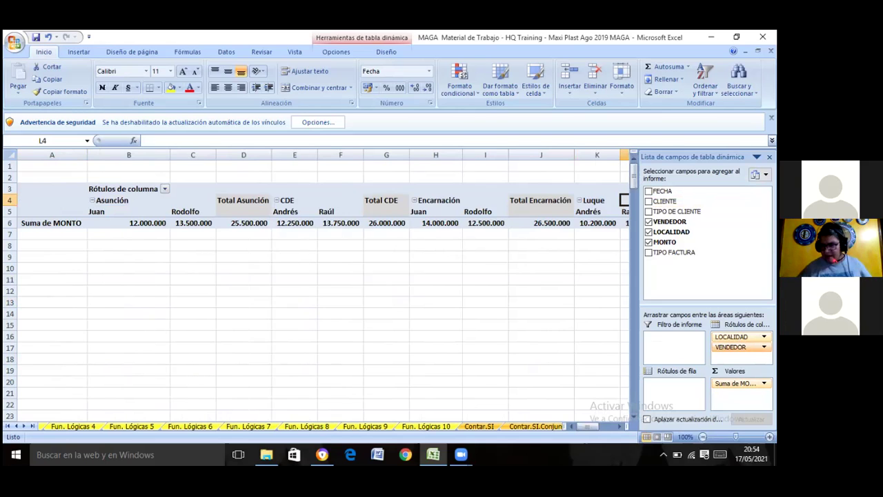
left_click(731, 347)
left_click_drag(731, 347, 673, 387)
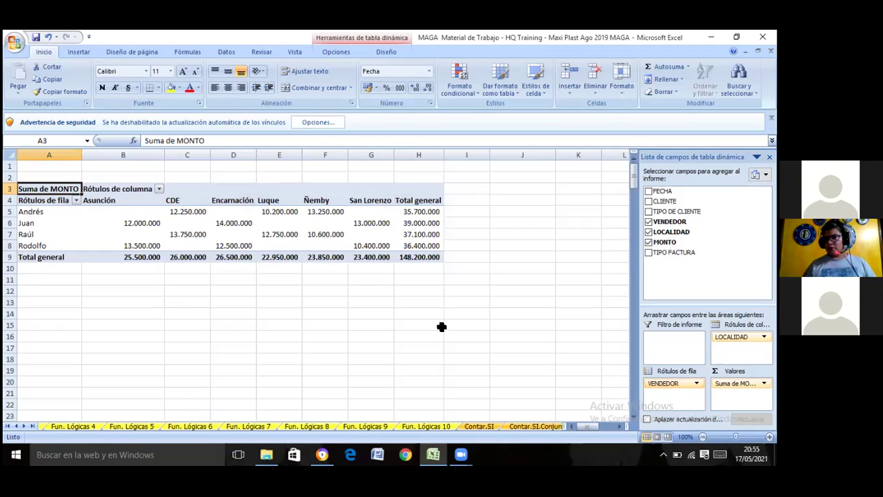
left_click_drag(23, 212, 28, 241)
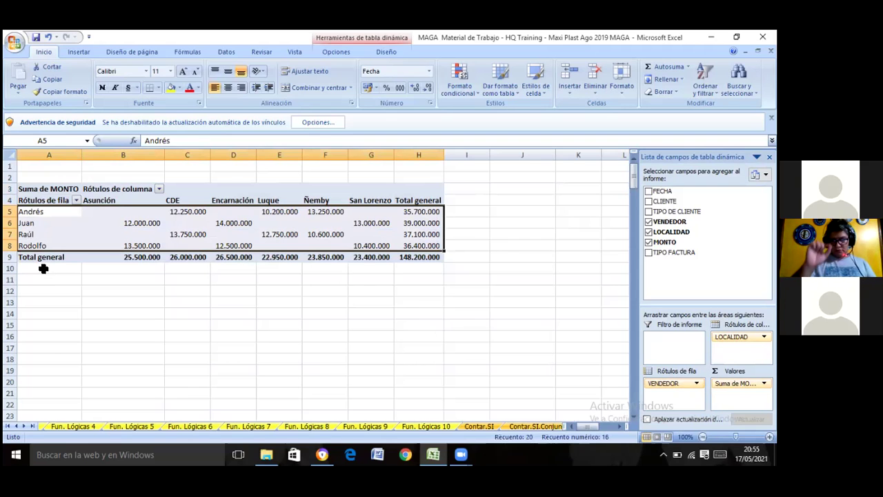
left_click(45, 288)
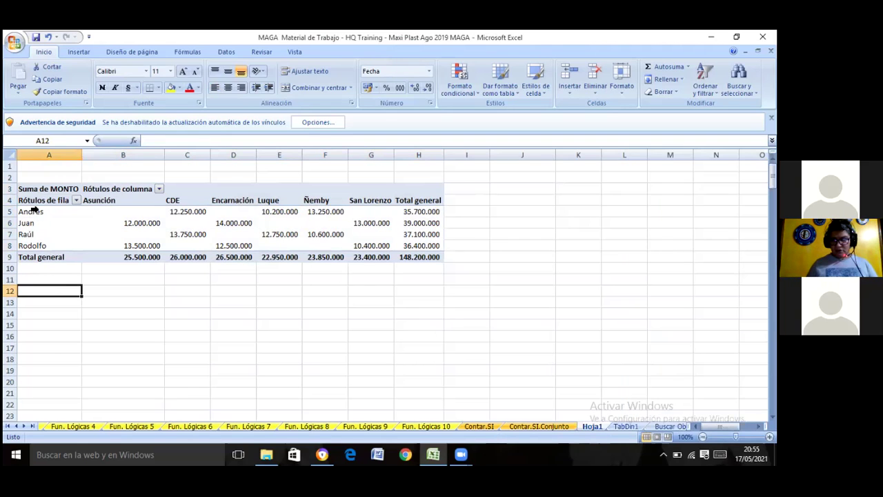
left_click(34, 211)
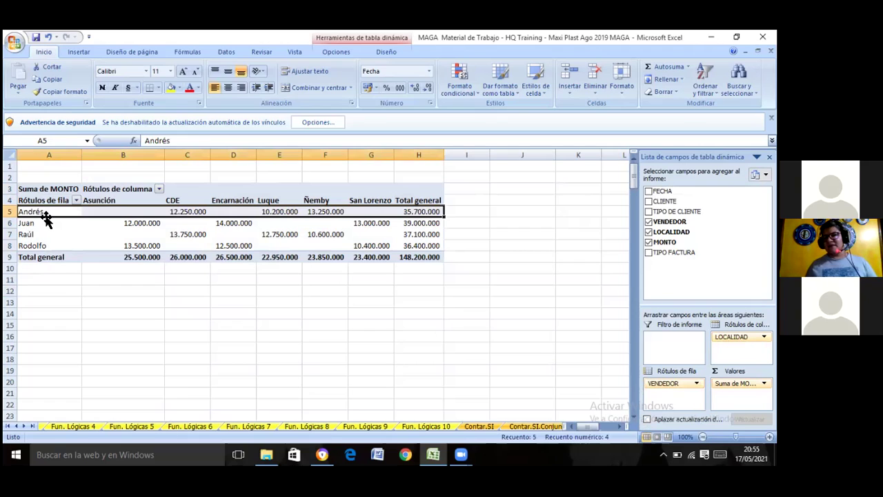
left_click(40, 222)
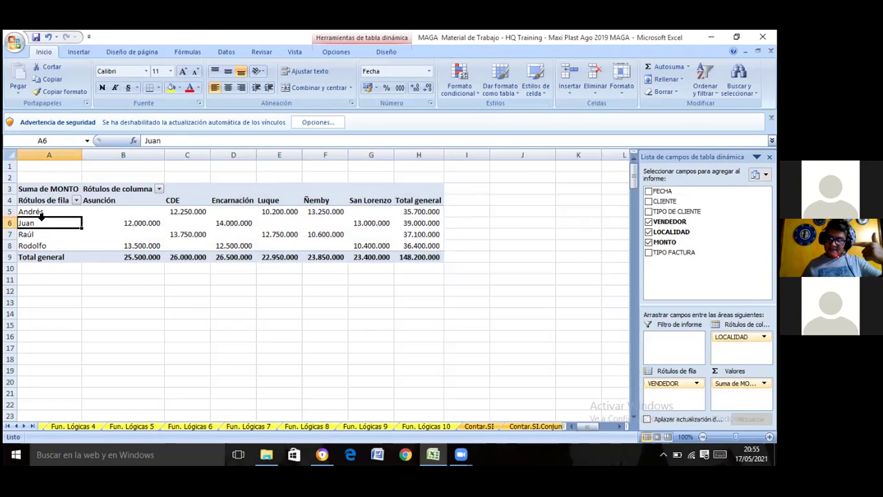
left_click(42, 212)
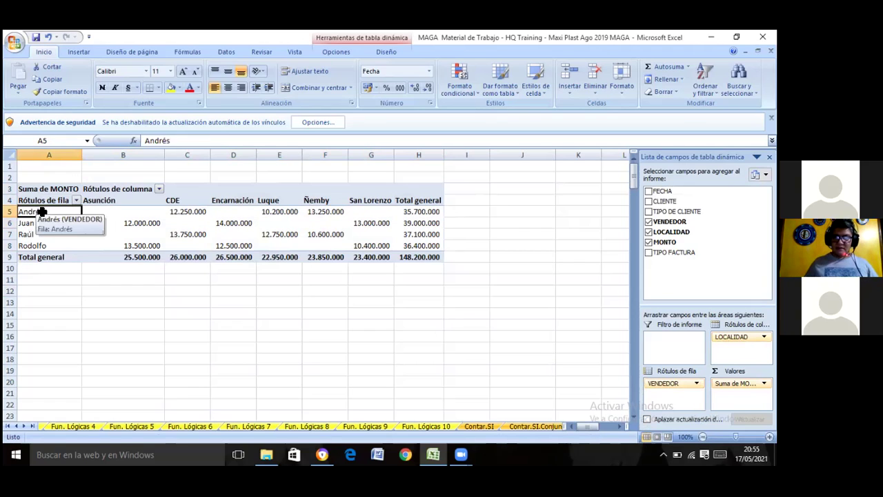
left_click_drag(42, 211, 40, 252)
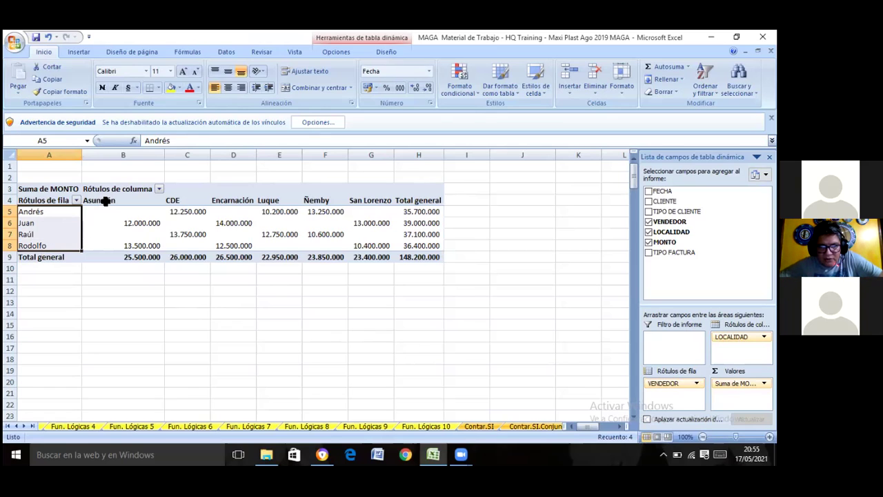
mouse_move(105, 200)
left_mouse_down()
mouse_move(394, 200)
mouse_move(383, 200)
left_mouse_up()
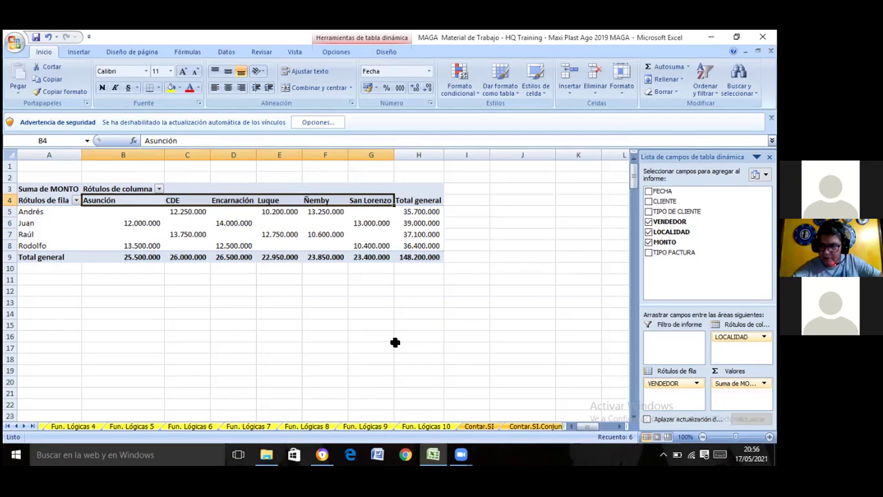
Select an empty worksheet cell away from the pivot table to close the field list.
left_click(395, 346)
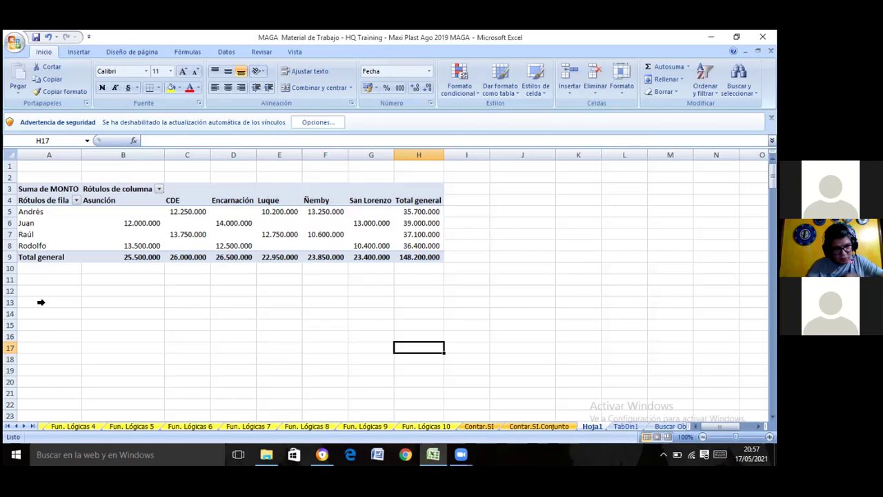
Enter 1 in cell A1, formatted as a plain number without decimals.
left_click(52, 167)
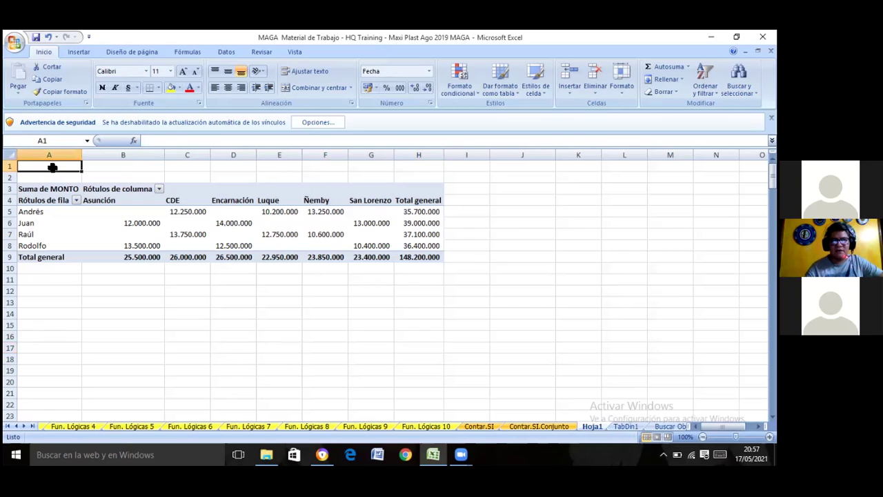
type("1")
key("Tab")
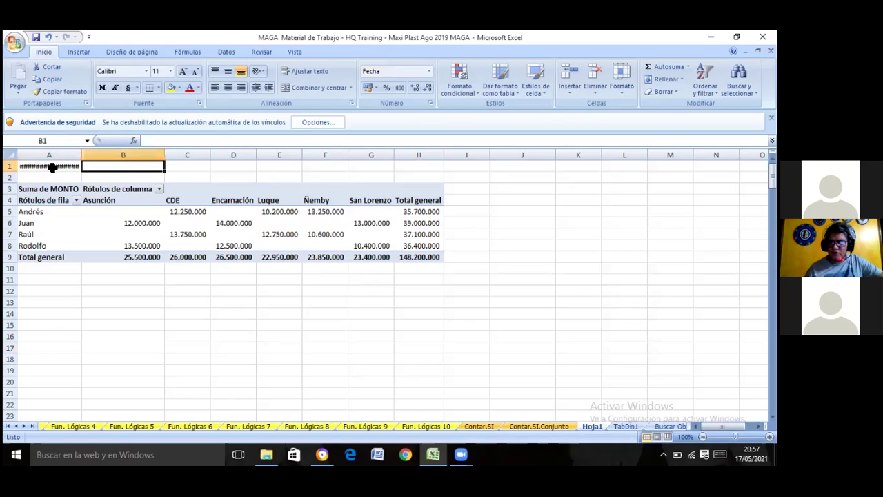
left_click(52, 167)
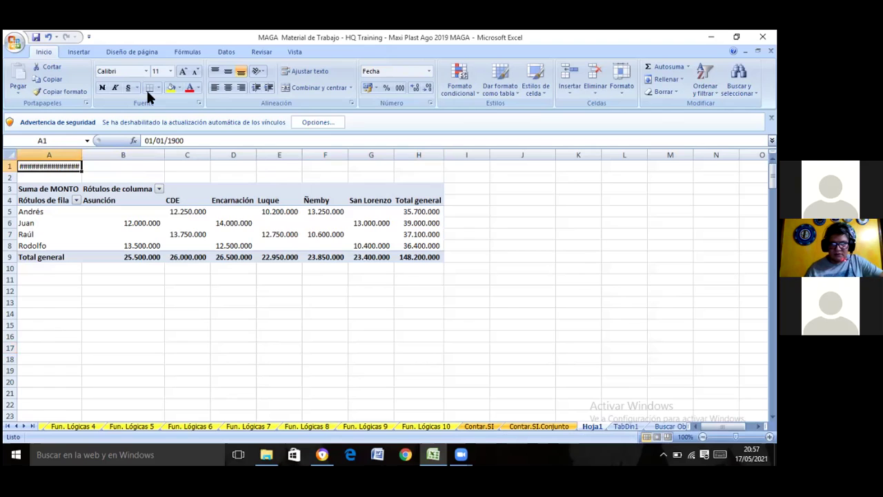
left_click(402, 85)
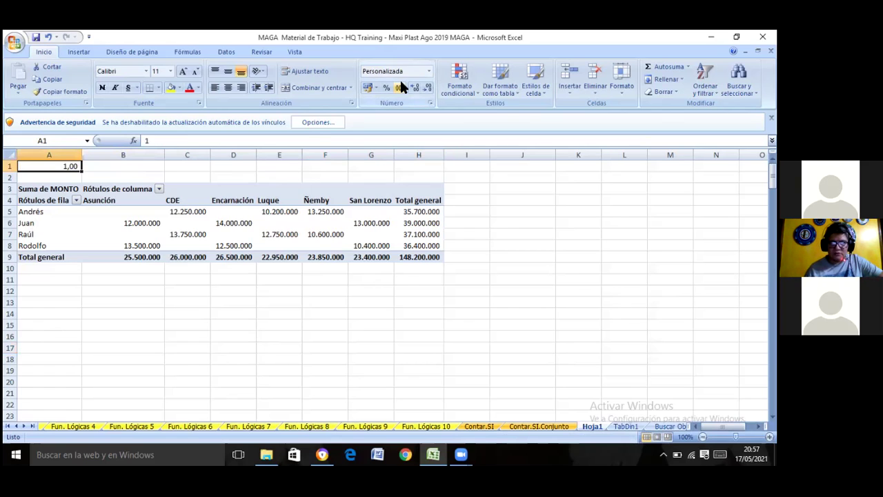
double_click(428, 87)
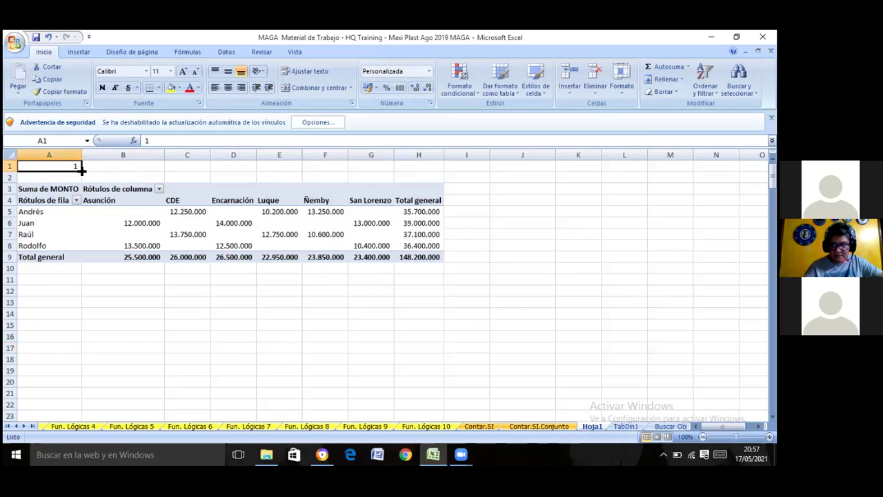
Fill row 1 with the series 1 to 15 across columns A–O, then narrow columns M and N.
mouse_move(81, 172)
left_mouse_down()
mouse_move(607, 154)
mouse_move(752, 165)
left_mouse_up()
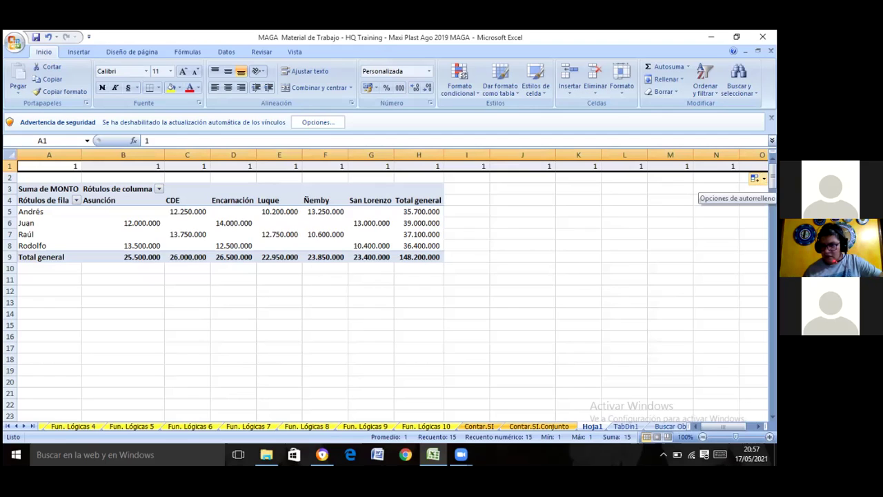
left_click(759, 178)
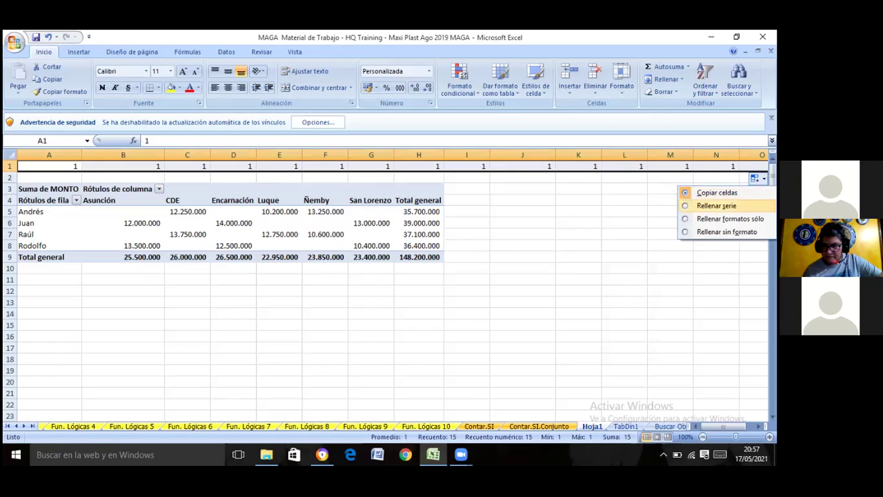
left_click(716, 206)
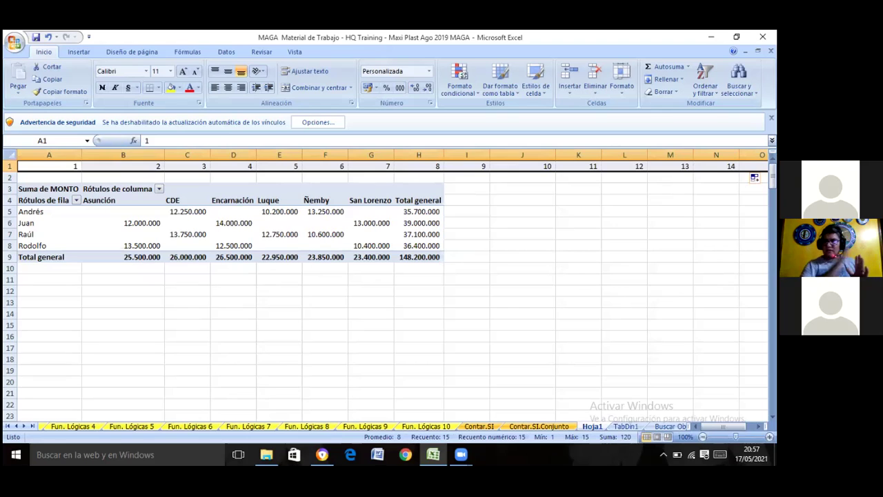
left_click_drag(693, 154, 685, 155)
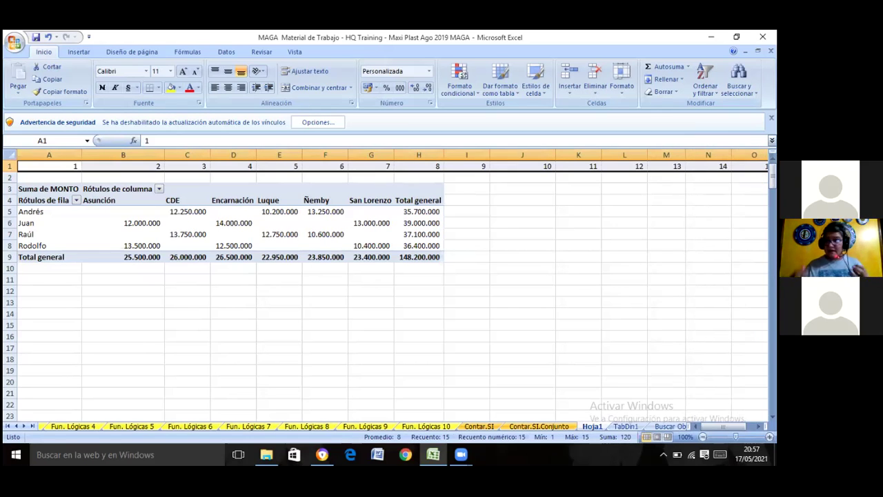
left_click_drag(732, 154, 715, 154)
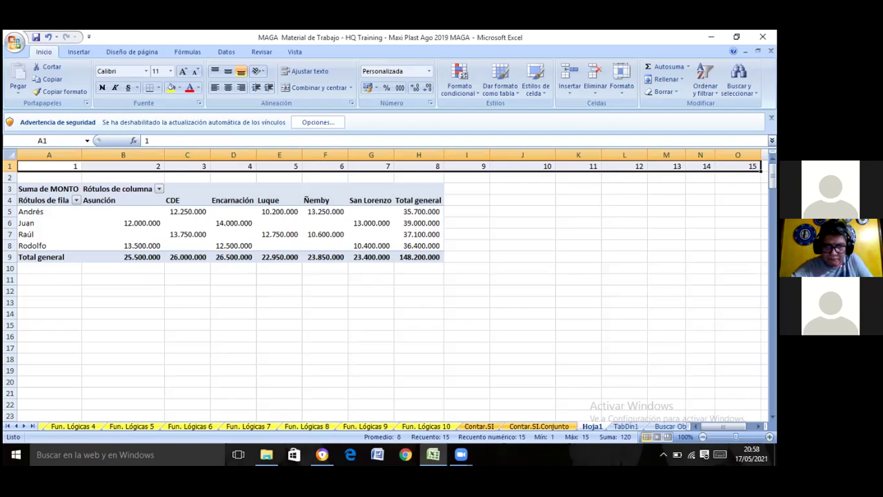
Move LOCALIDAD from the columns area to Row Labels, leaving VENDEDOR as columns.
left_click(396, 222)
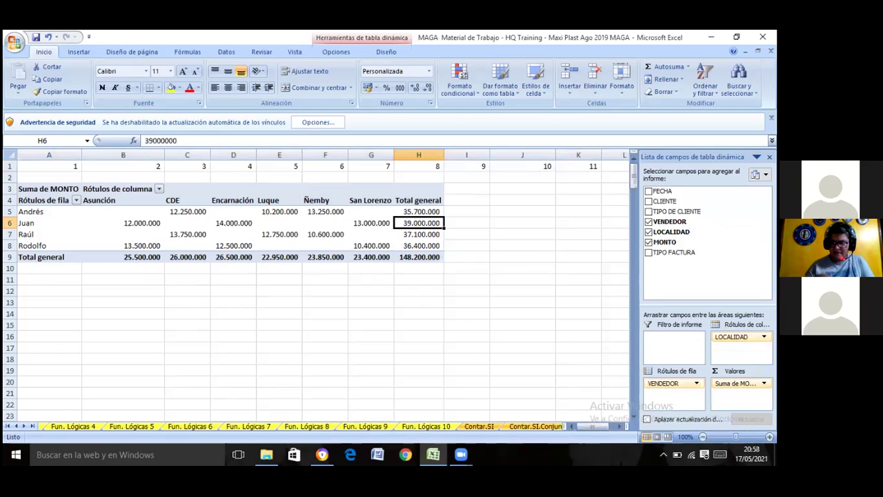
left_click(737, 336)
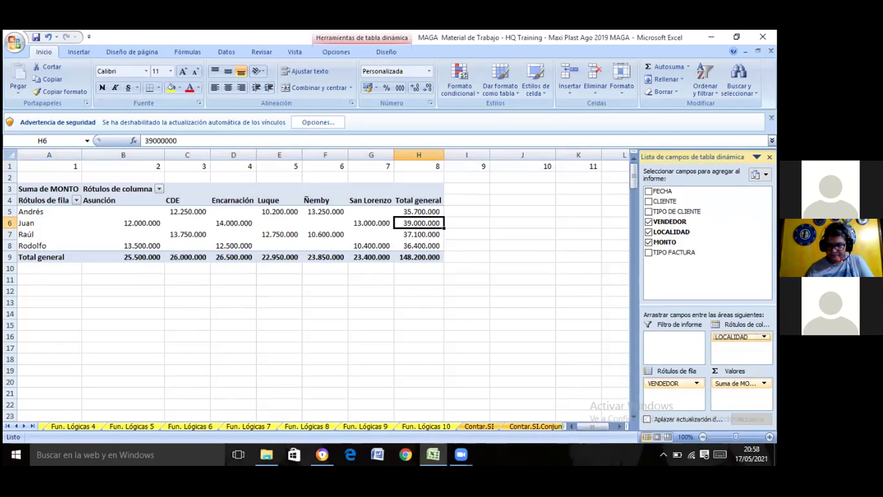
mouse_move(736, 337)
left_mouse_down()
mouse_move(663, 393)
mouse_move(734, 337)
left_mouse_up()
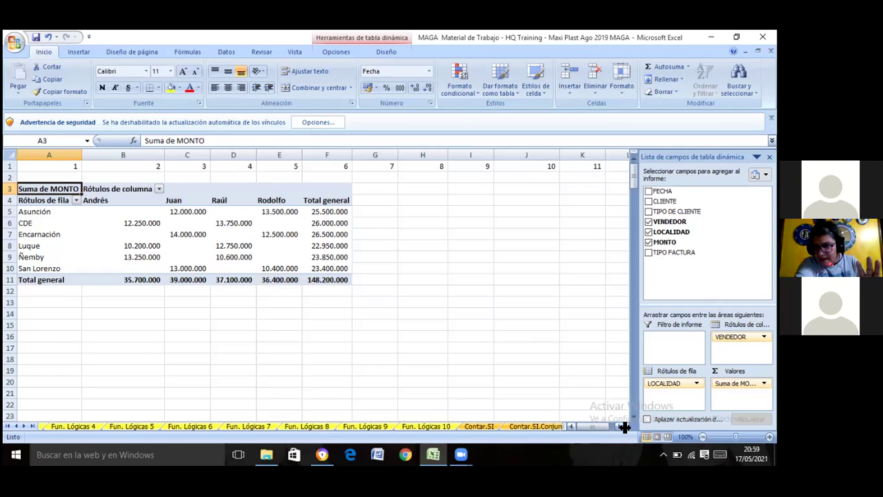
Give the Hoja1 and TabDin1 sheet tabs a tab colour.
left_click(541, 333)
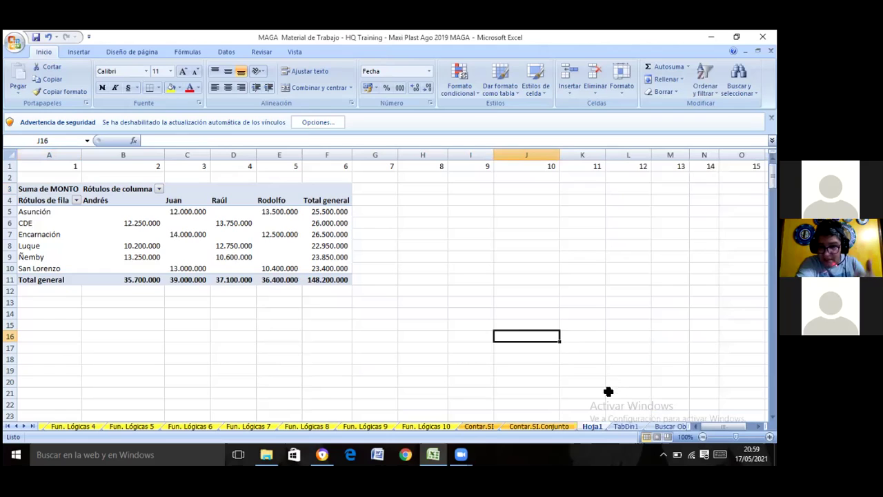
right_click(596, 424)
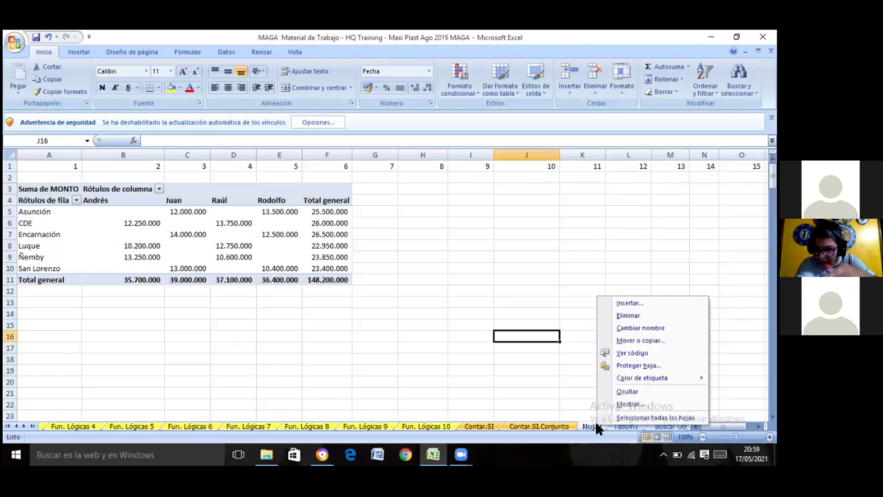
mouse_move(610, 377)
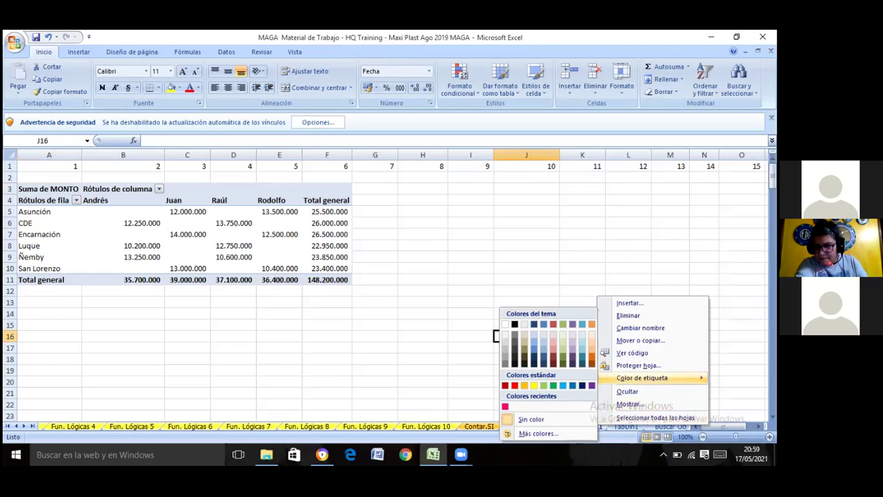
left_click(565, 384)
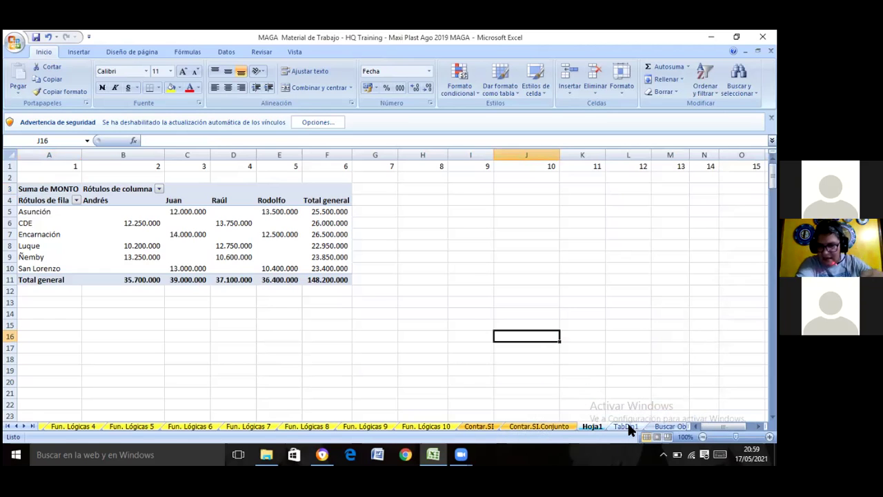
right_click(629, 427)
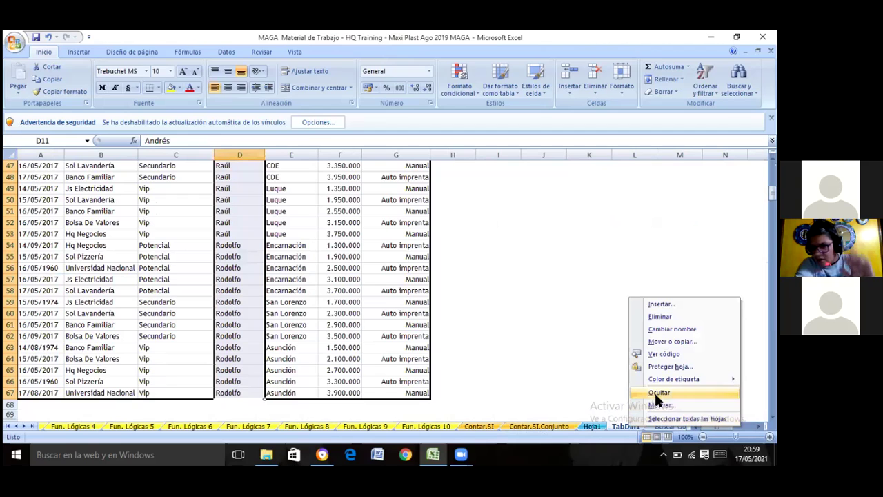
mouse_move(683, 378)
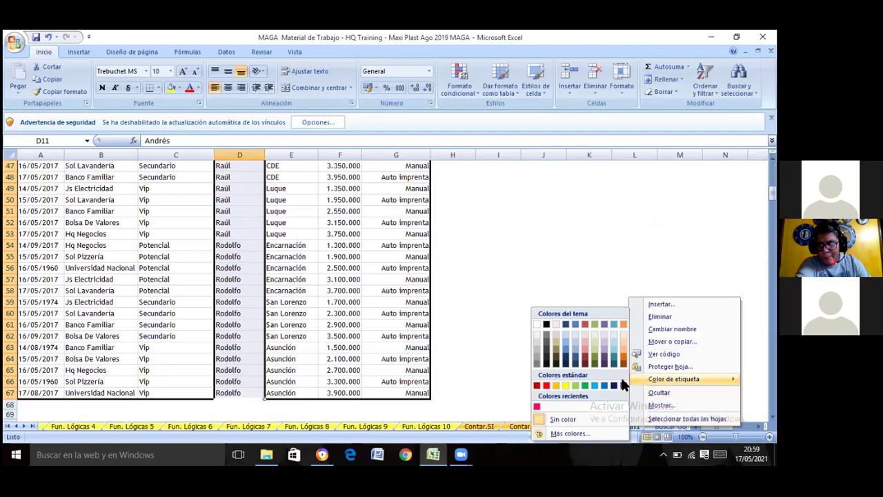
left_click(595, 381)
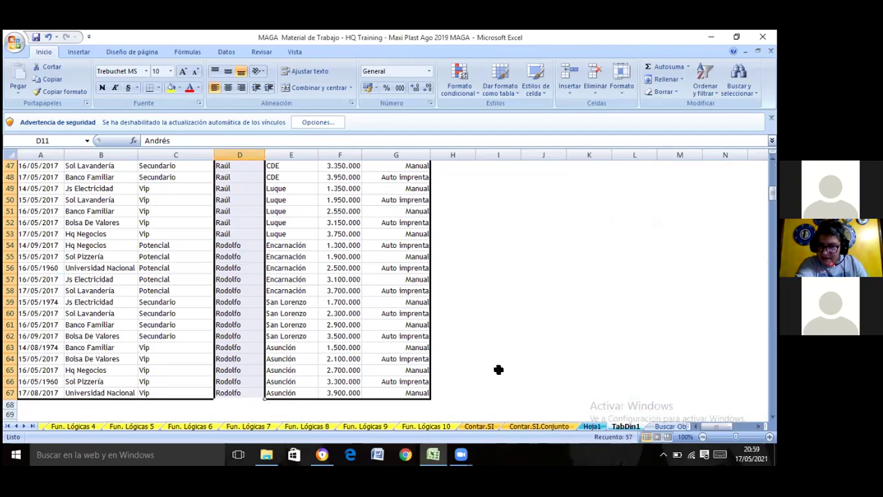
Return to the Hoja1 pivot sheet and save the workbook with Ctrl+S.
left_click(498, 369)
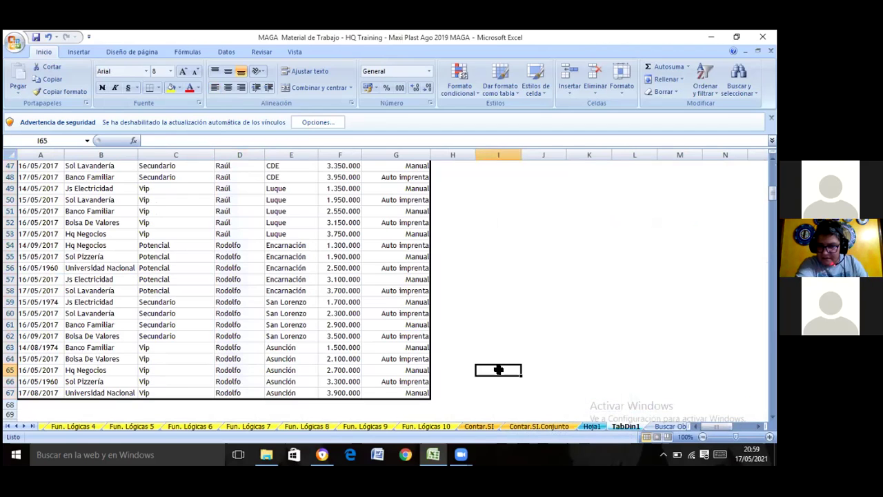
left_click(591, 426)
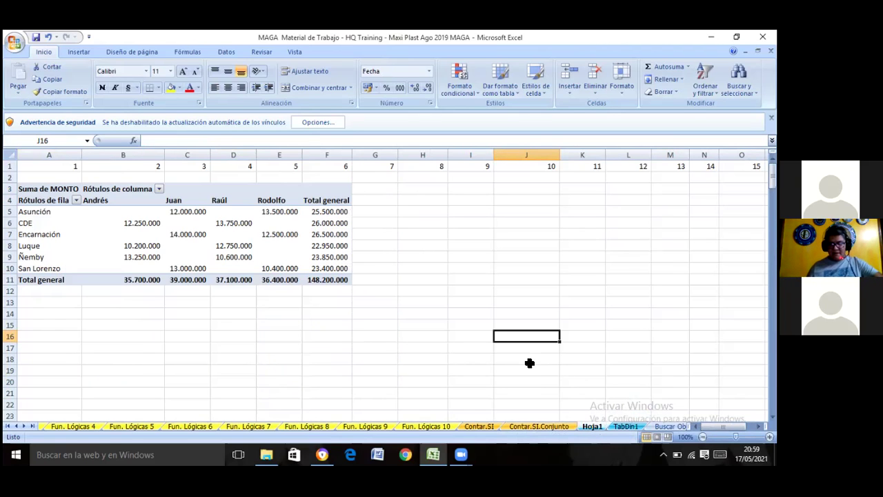
key("ctrl+s")
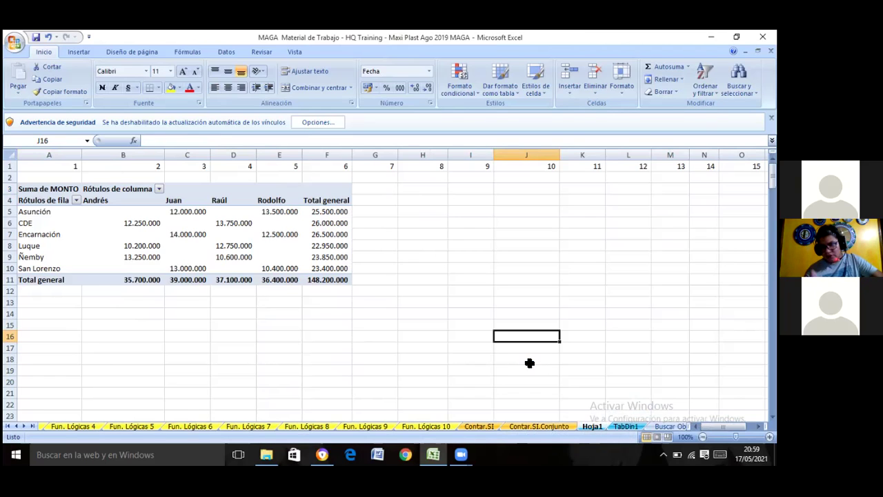
Switch to the TabDin1 data sheet, then move over to the video meeting app.
left_click(616, 425)
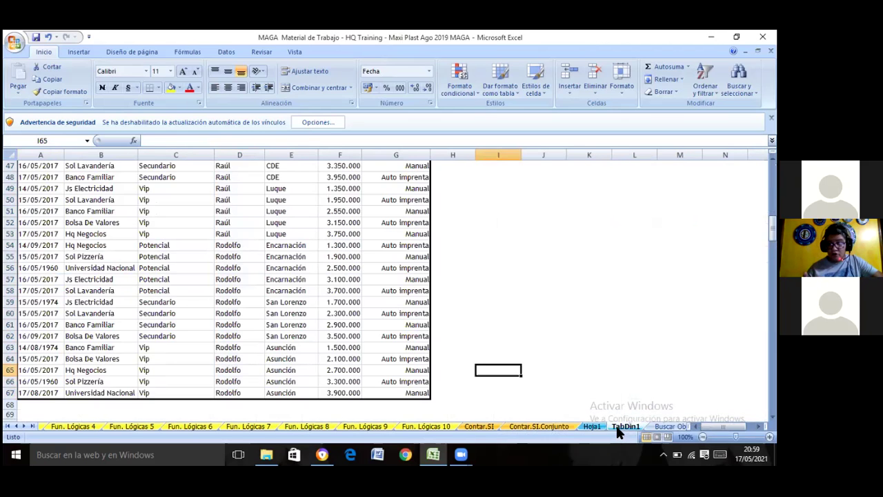
left_click(487, 347)
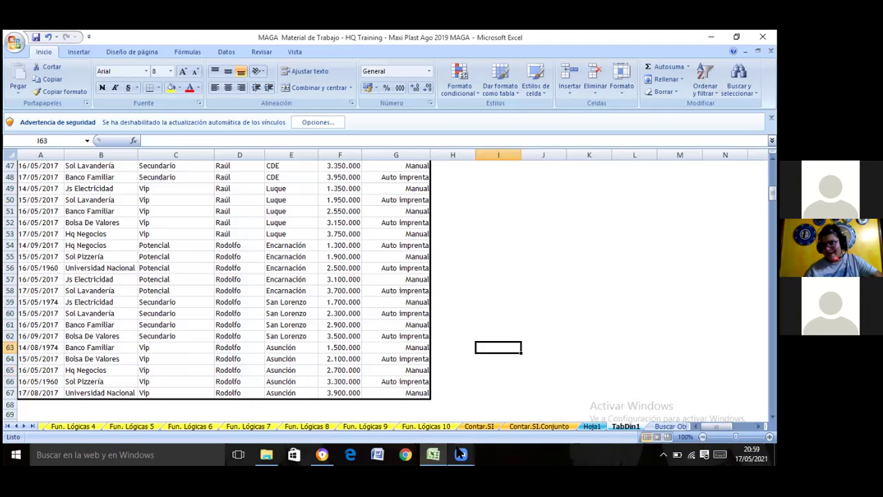
left_click(461, 453)
left_click(469, 415)
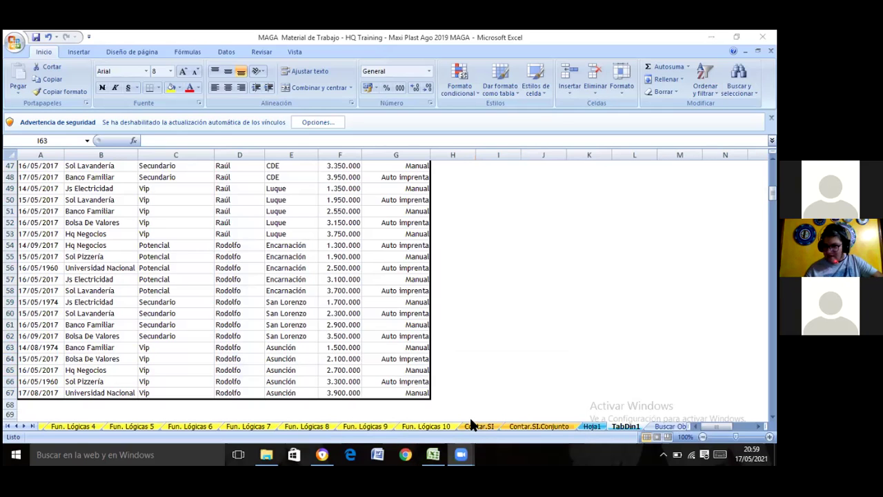